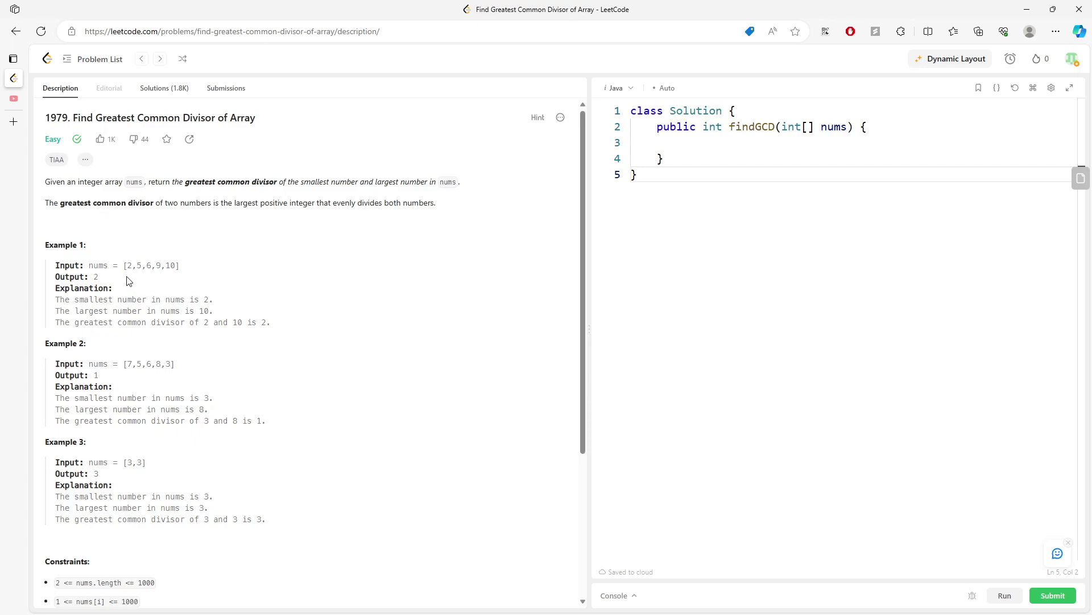
Highlight the example array and the words 'smallest', 'number' and 'greatest common divisor'
drag(123, 266, 180, 265)
click(327, 191)
double_click(304, 182)
click(393, 196)
double_click(391, 182)
click(421, 240)
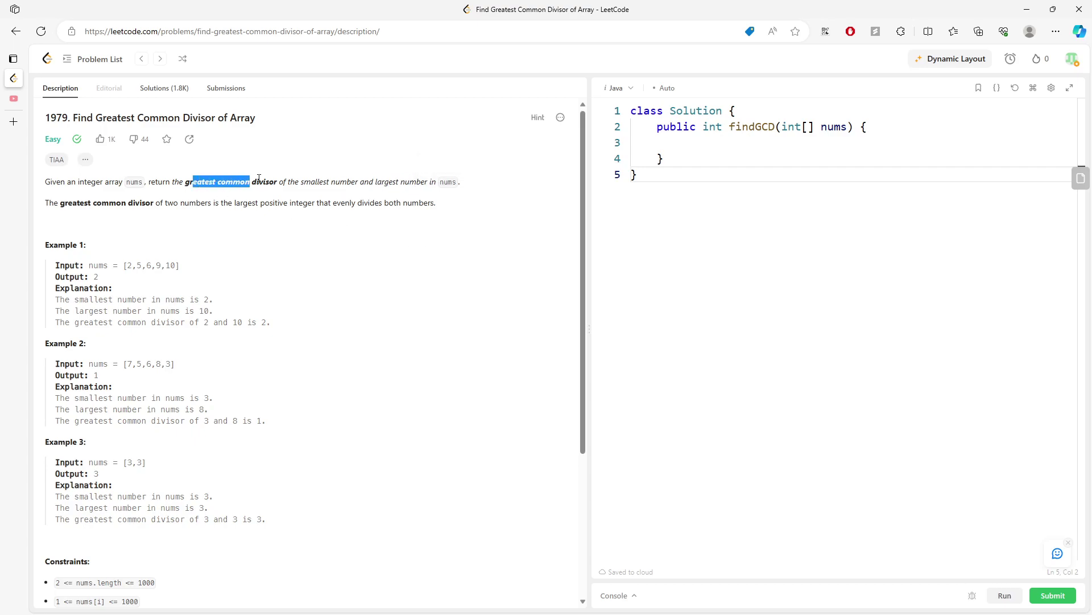
drag(190, 182, 294, 182)
click(427, 421)
Capture the problem description and mark the example values 2, 10 and the gcd explanation
key(ctrl+shift+s)
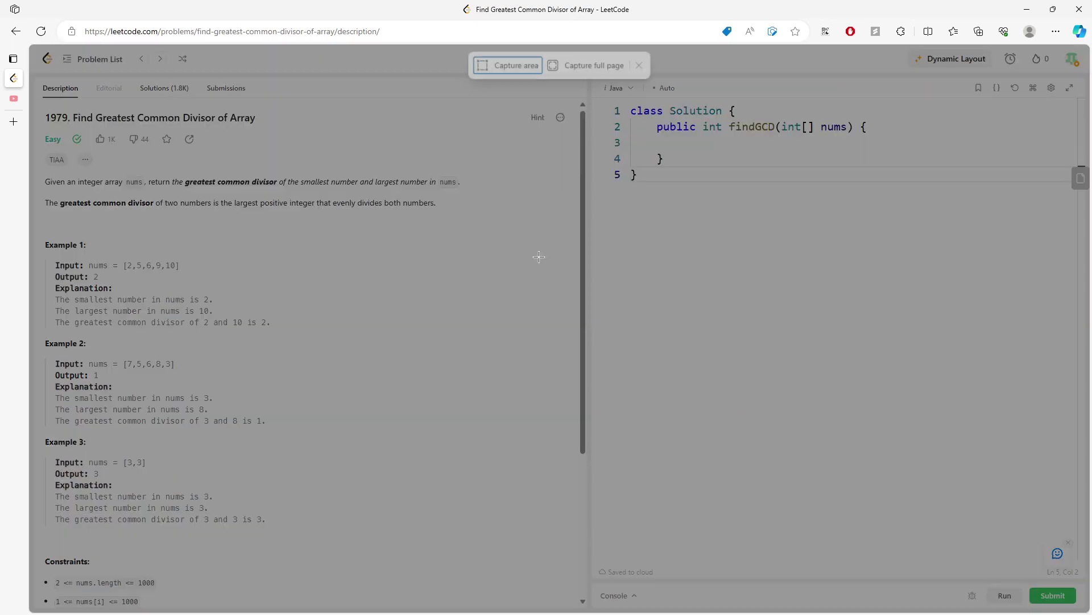
mouse_move(546, 111)
mouse_down()
mouse_move(309, 235)
mouse_move(29, 535)
mouse_up()
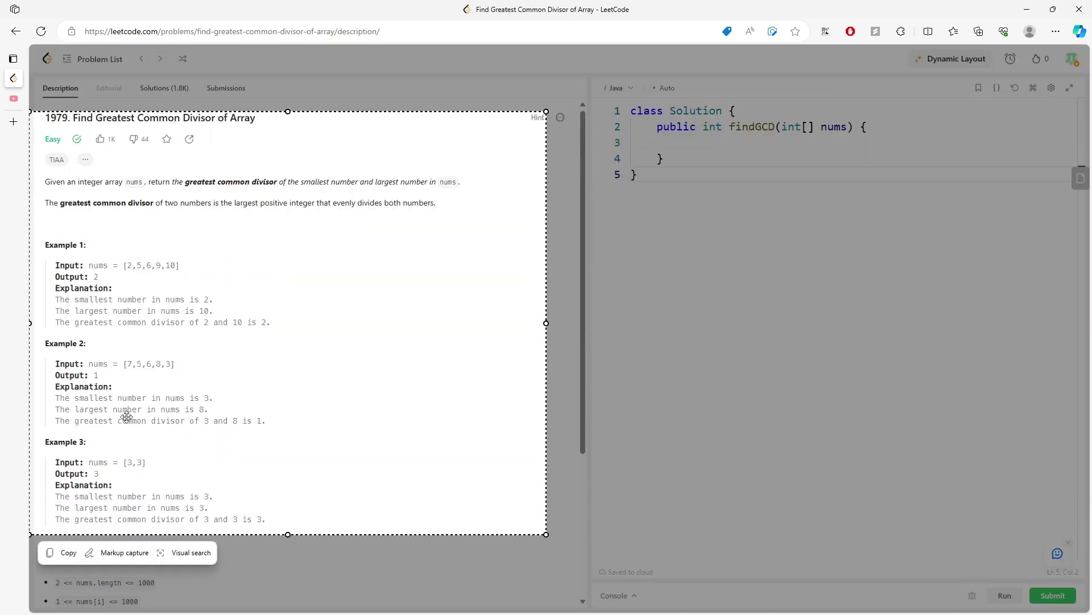
click(125, 553)
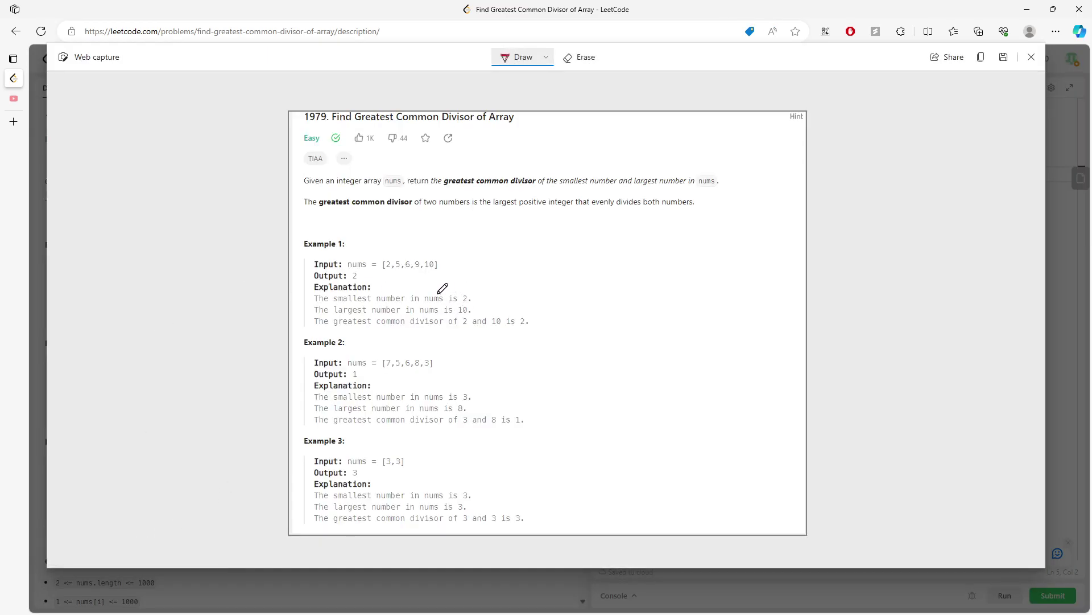
drag(341, 299, 394, 313)
drag(389, 263, 384, 274)
drag(340, 323, 377, 310)
drag(426, 266, 429, 260)
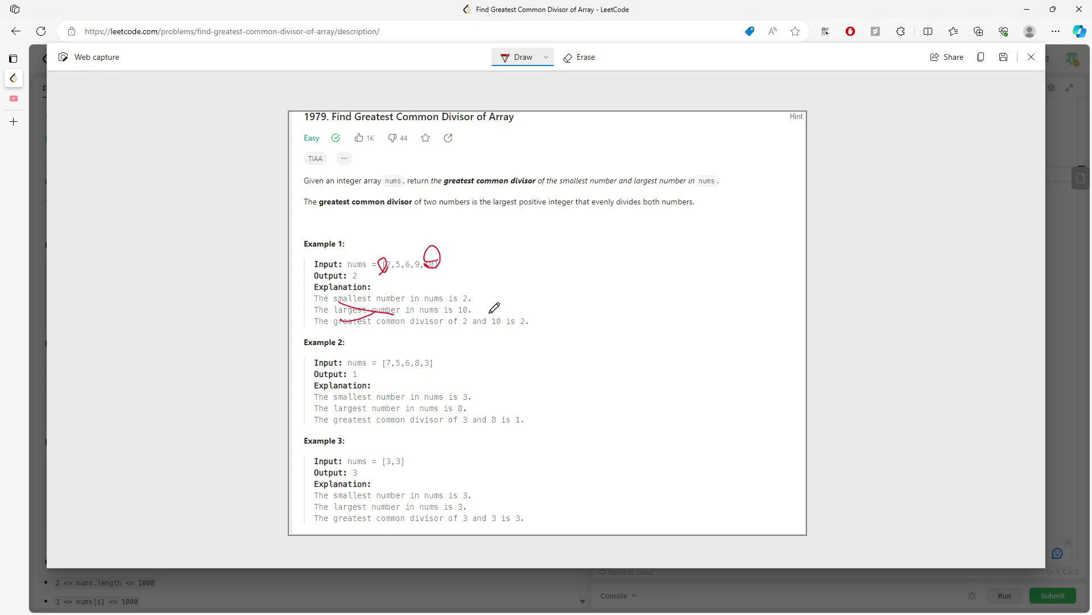
drag(351, 328, 444, 323)
drag(524, 316, 527, 328)
drag(363, 267, 358, 273)
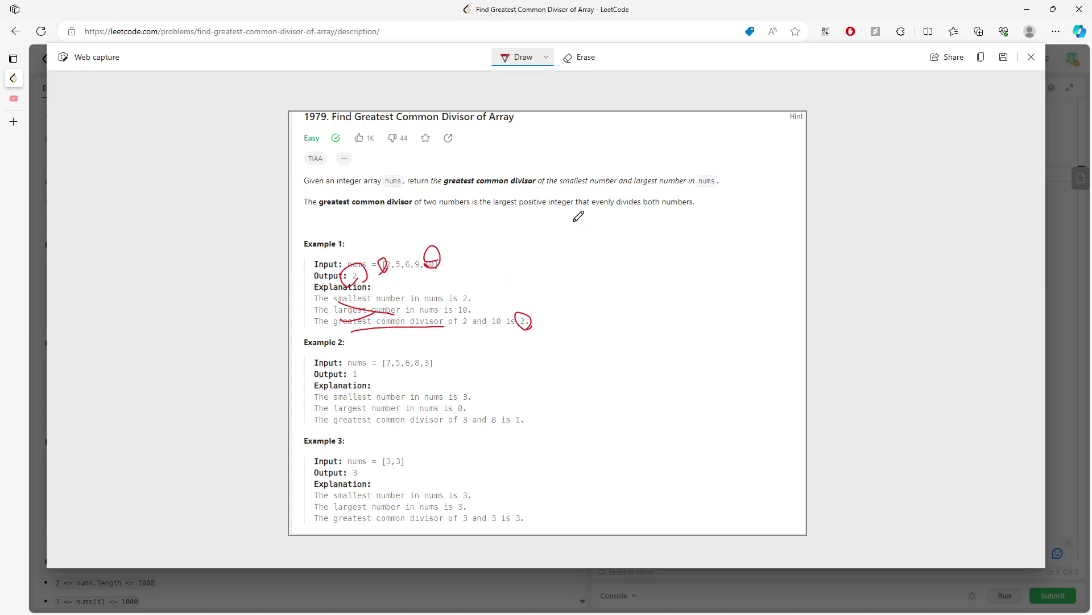
Sketch gcd(a, b) notes (return a when b is 0, else use a%b), then discard the capture
mouse_move(572, 218)
mouse_down()
mouse_move(555, 258)
mouse_move(678, 207)
mouse_move(739, 230)
mouse_up()
drag(771, 183, 773, 250)
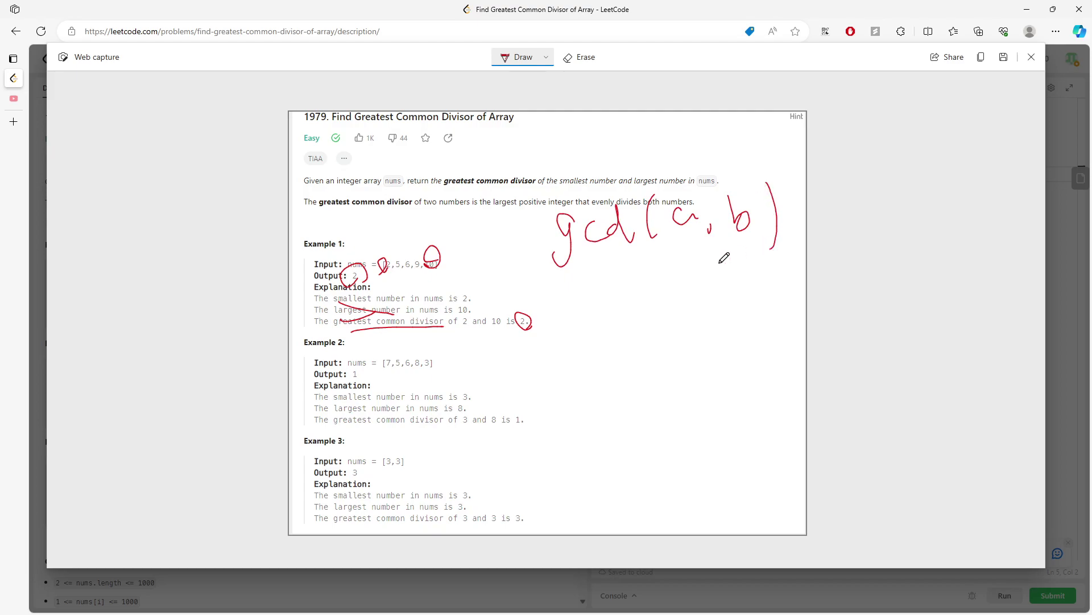
mouse_move(559, 303)
mouse_down()
mouse_move(554, 333)
mouse_move(631, 309)
mouse_move(647, 346)
mouse_up()
drag(714, 307, 719, 343)
drag(683, 406, 700, 420)
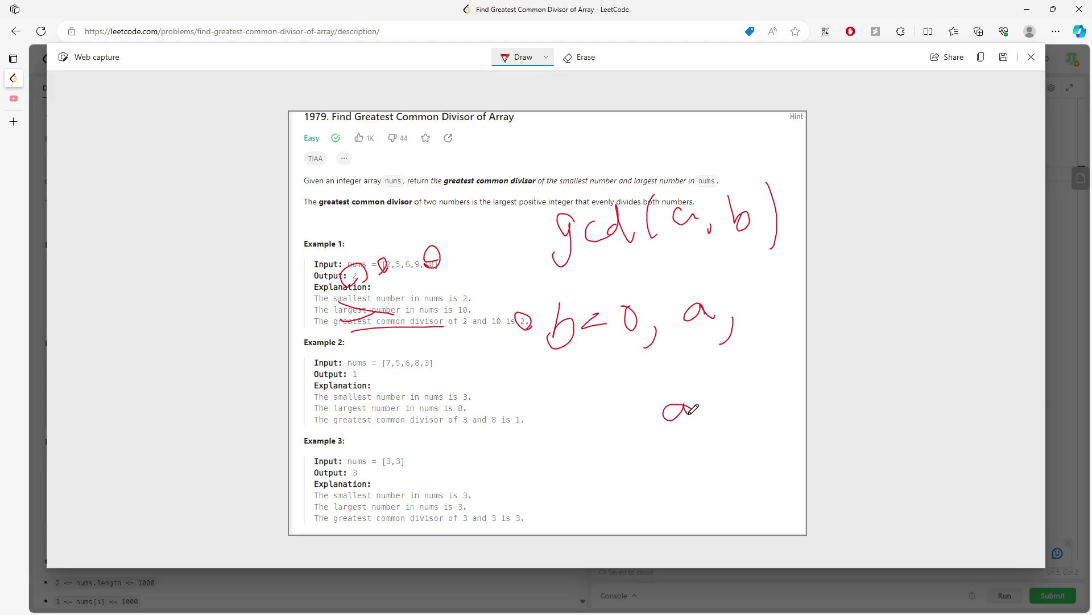
drag(721, 384, 717, 390)
mouse_move(738, 371)
mouse_down()
mouse_move(713, 430)
mouse_move(737, 406)
mouse_up()
drag(772, 371, 768, 419)
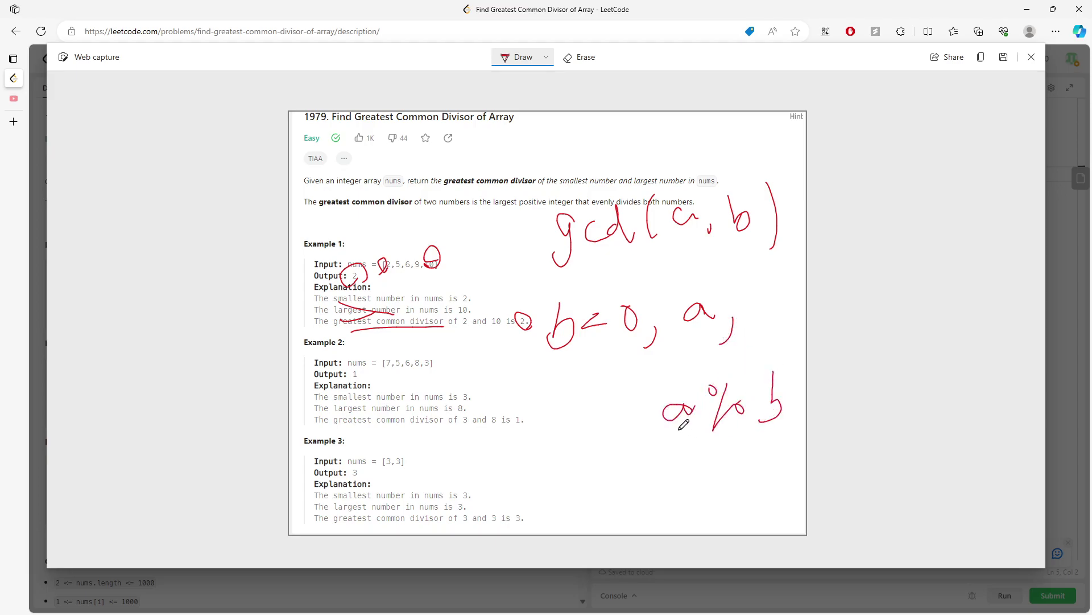
mouse_move(654, 424)
mouse_down()
mouse_move(794, 363)
mouse_move(670, 426)
mouse_up()
mouse_move(766, 373)
mouse_down()
mouse_move(782, 282)
mouse_move(762, 219)
mouse_up()
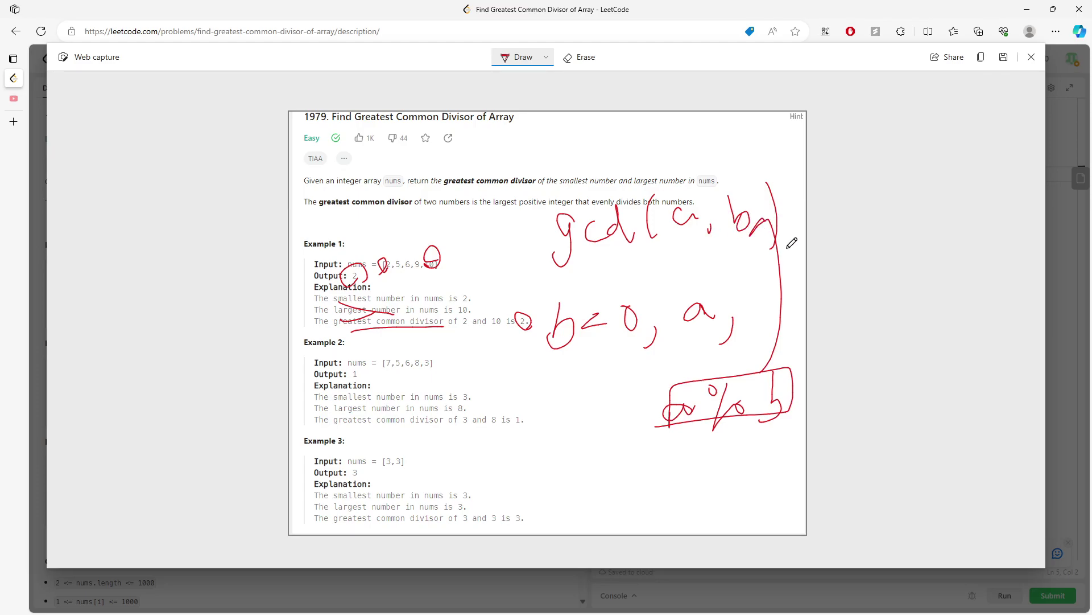
click(1031, 57)
click(600, 96)
Widen the editor and write the min/max declarations and the for loop header in findGCD
click(707, 140)
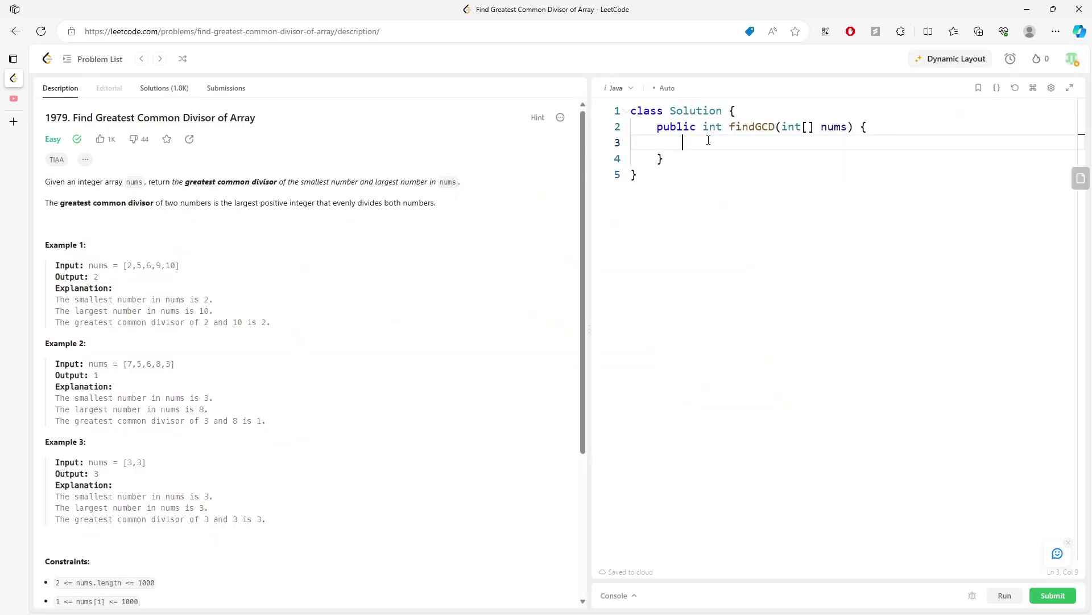
drag(590, 261, 289, 261)
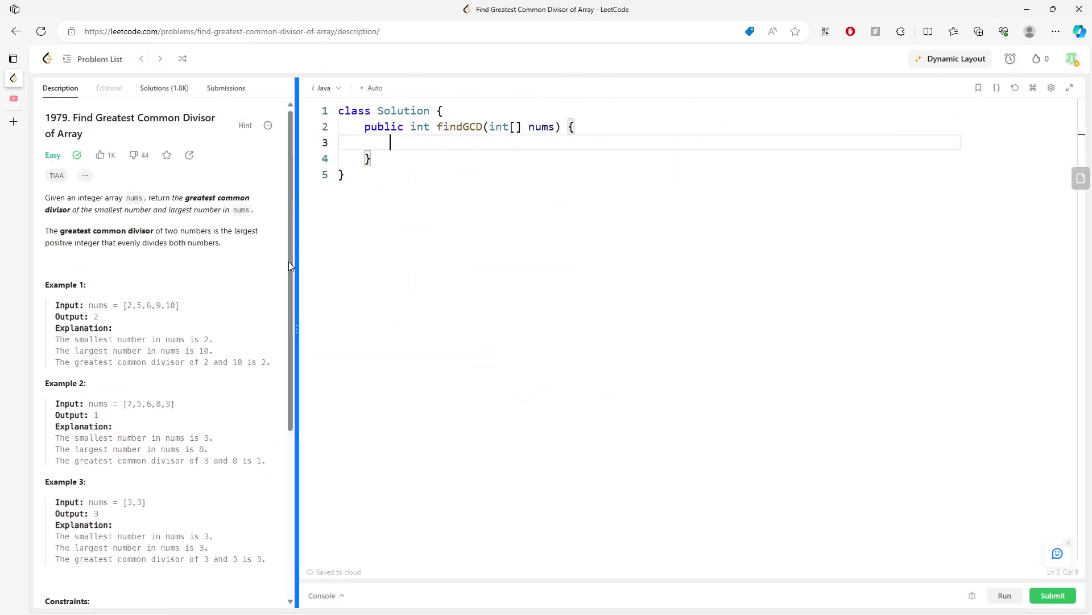
text(int min = )
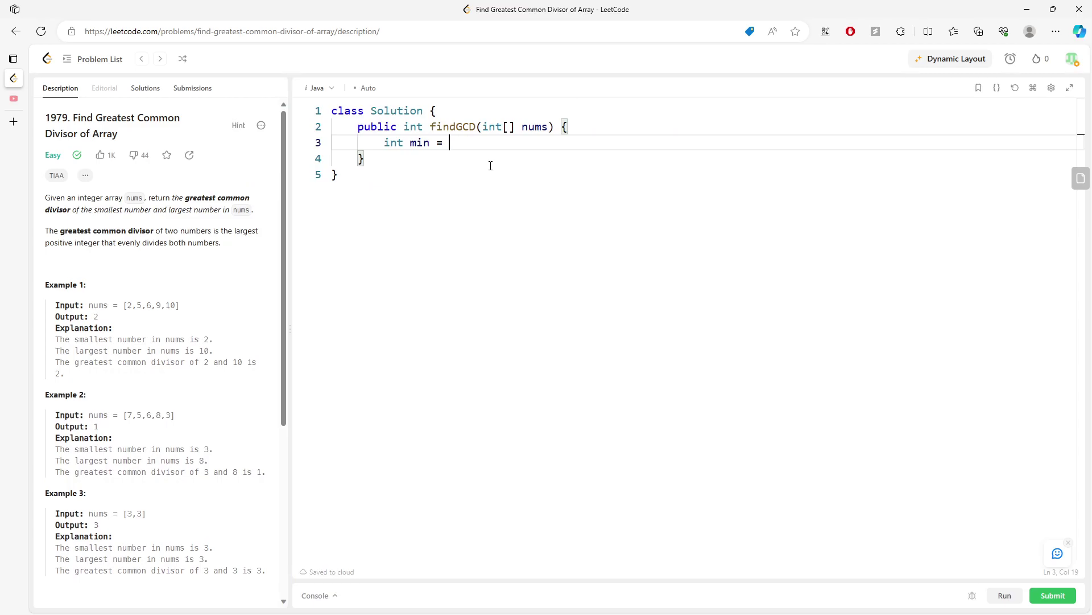
text(Integer.MAX_V)
text(ALUE,)
key(Return)
text(max = I)
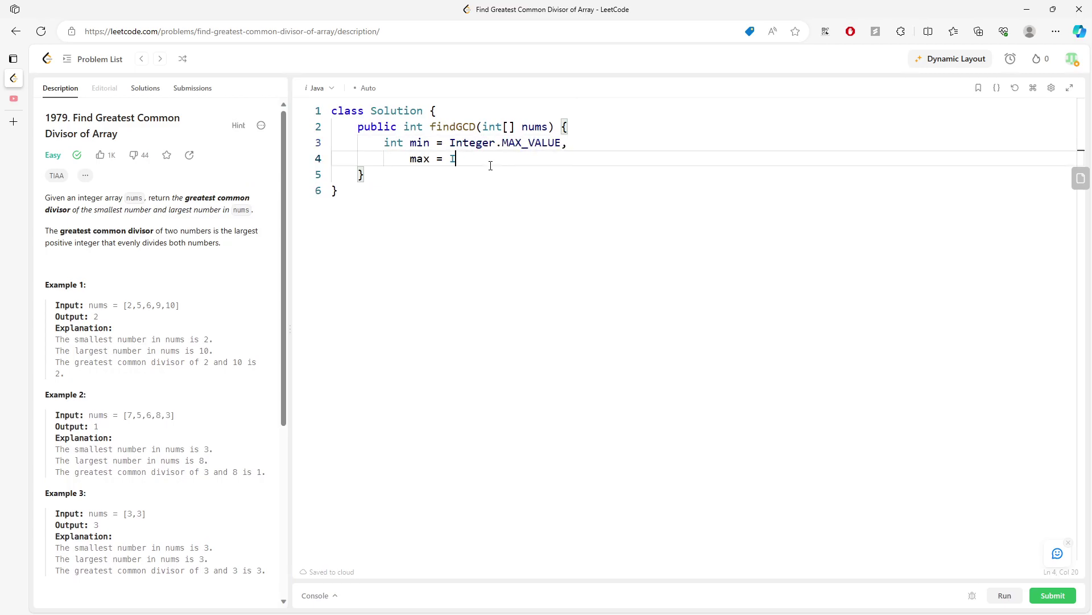
text(nteger.MIN_VALUE)
text(;)
key(Return)
text(folr()
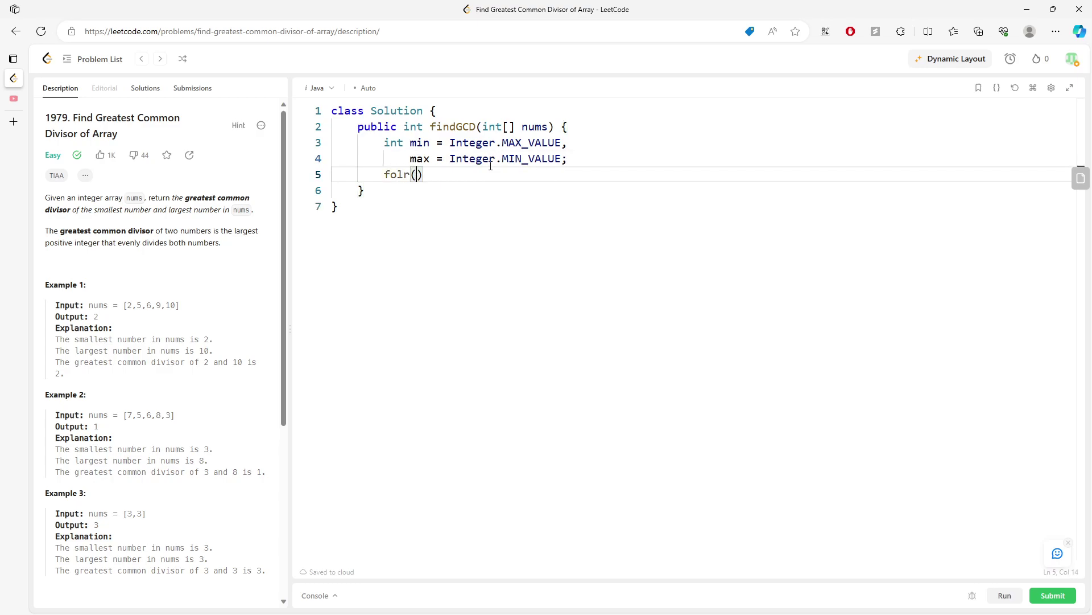
key(BackSpace)
key(BackSpace)
text(r(int)
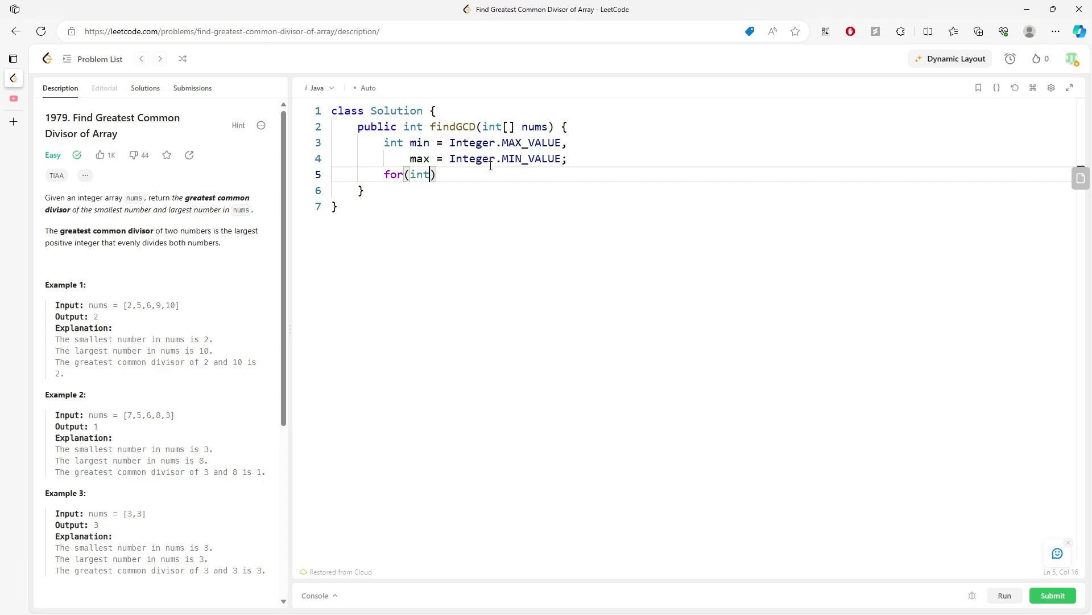
text( num: Nums)
Correct 'Nums' to 'nums', add the Math.min/Math.max updates, and begin 'return gcd(min, max)'
key(BackSpace)
key(BackSpace)
text(nu)
click(489, 167)
text({)
key(Return)
text(min =-)
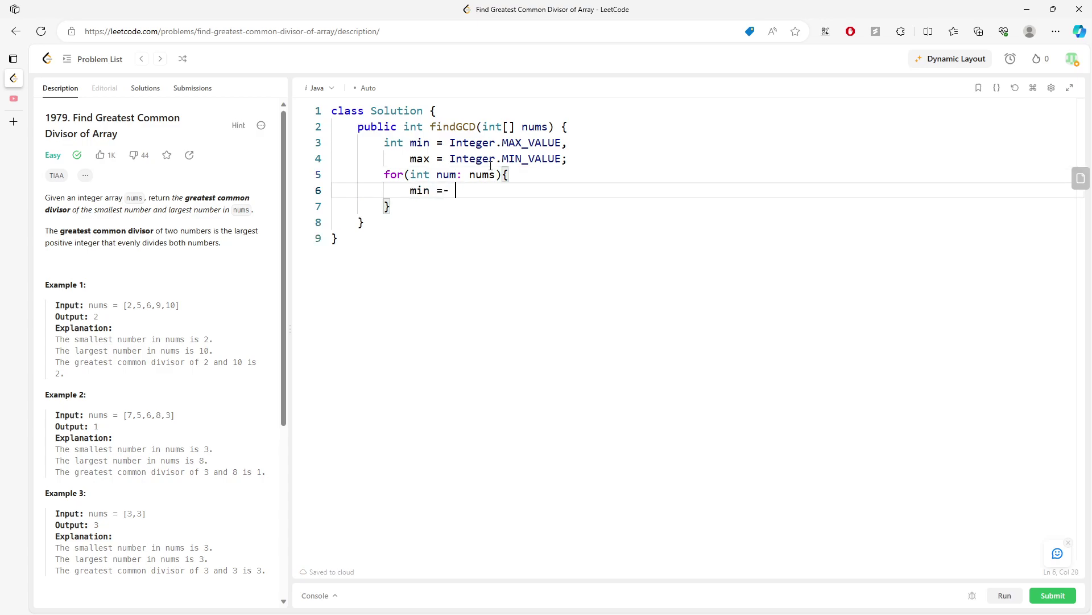
key(BackSpace)
text(M<as)
text(th.min(min, num)
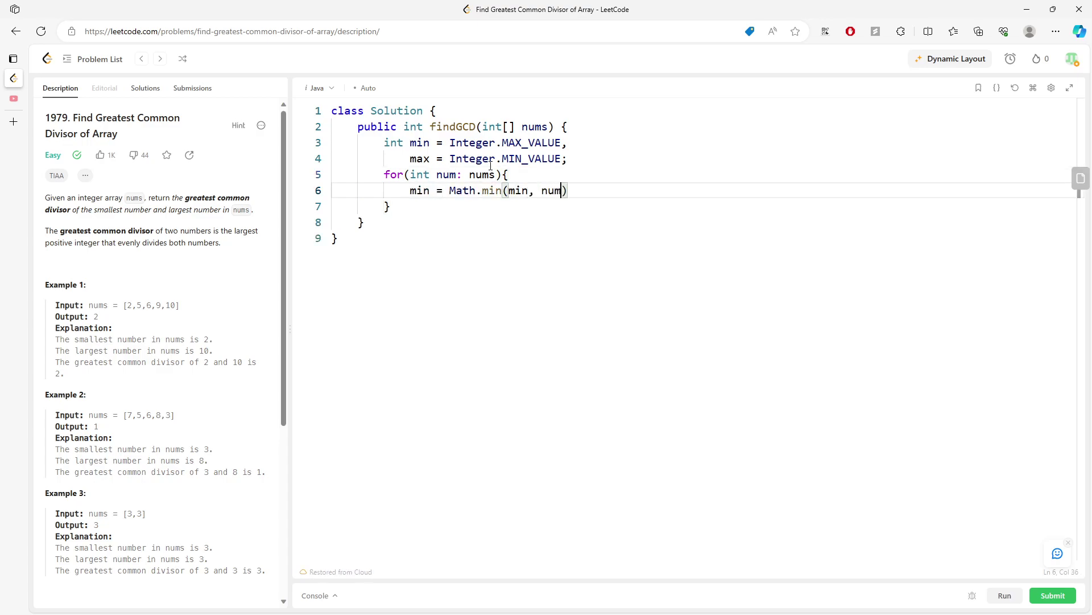
text();)
key(Return)
text(max = Math.ma)
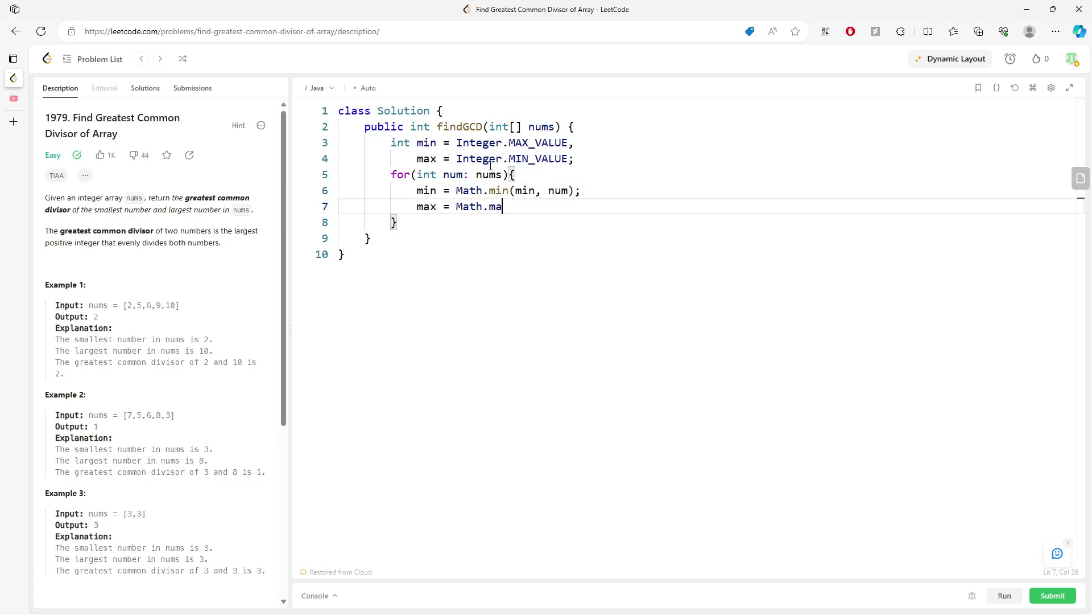
text(x(max, num);')
key(BackSpace)
key(Down)
key(Return)
text(return g)
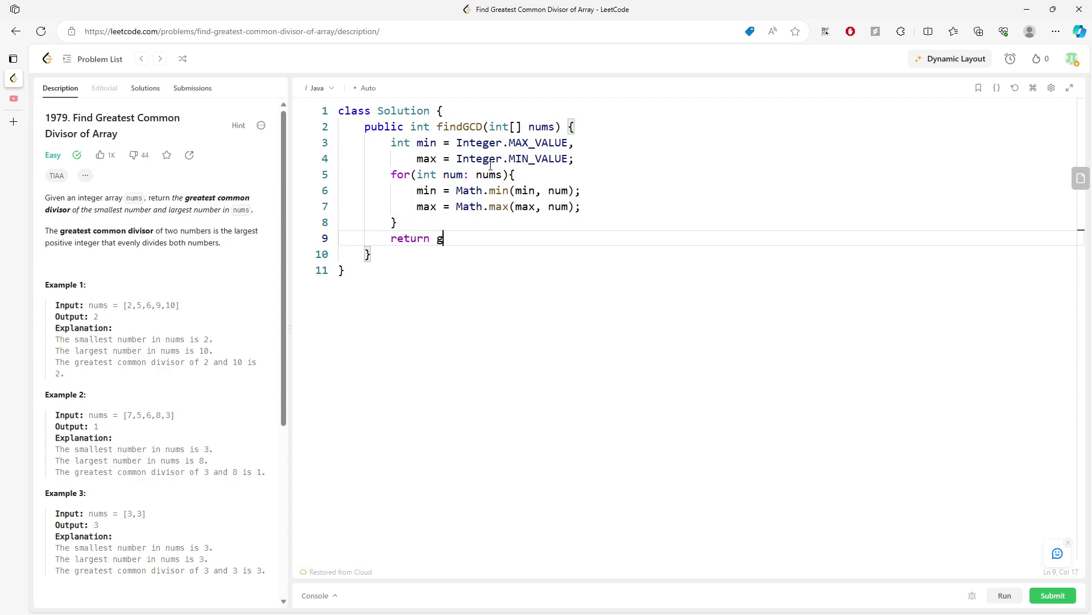
text(cd(min, max))
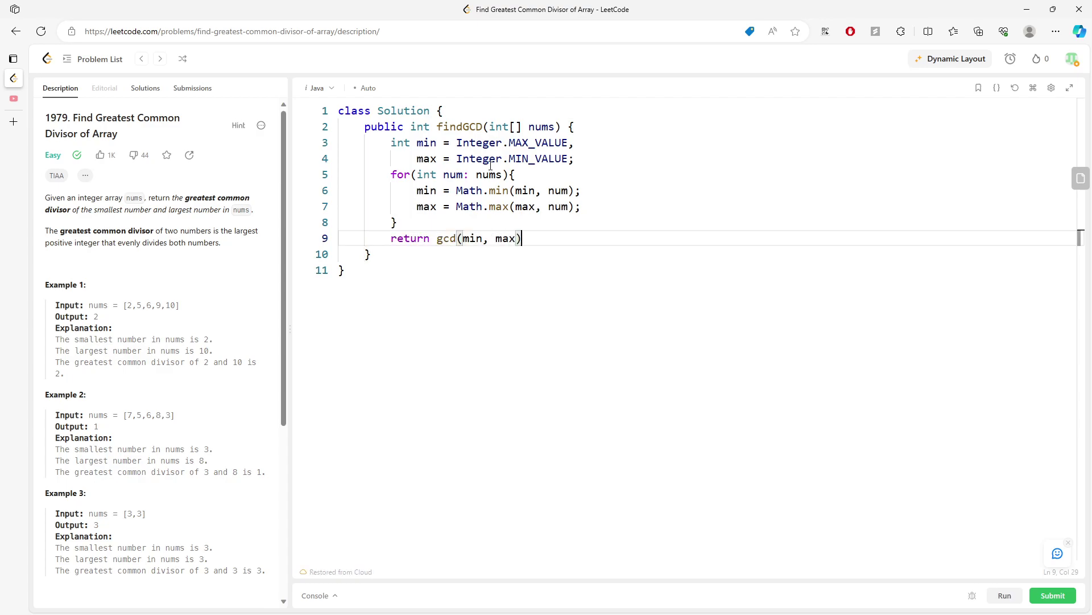
text(;)
Below findGCD, declare the gcd(int a, int b) helper and begin its ternary return
key(Down)
key(Return)
key(Return)
text(public )
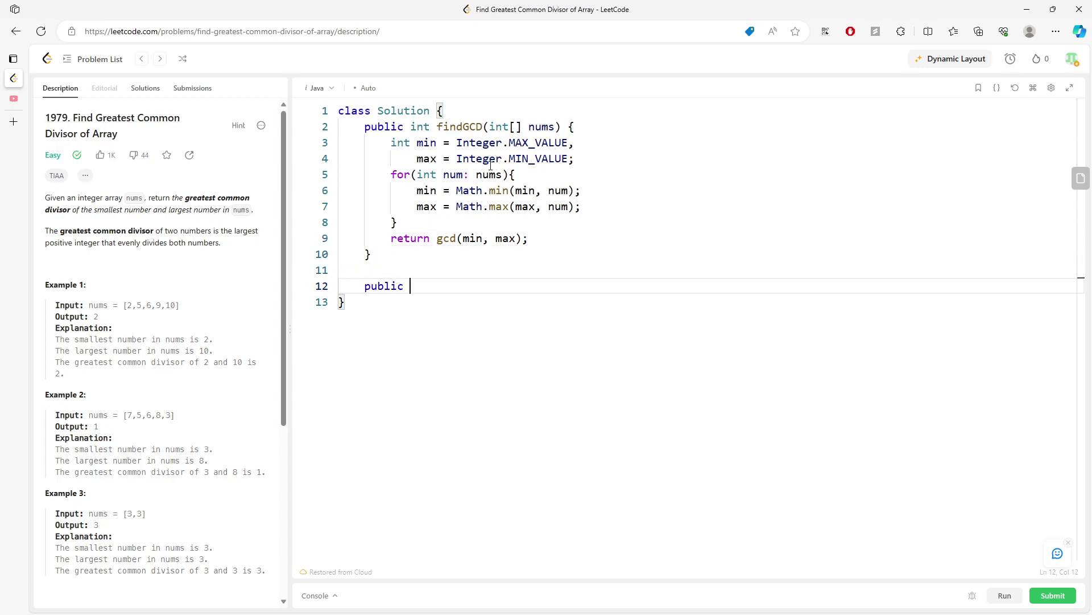
text(int gc)
text(d()
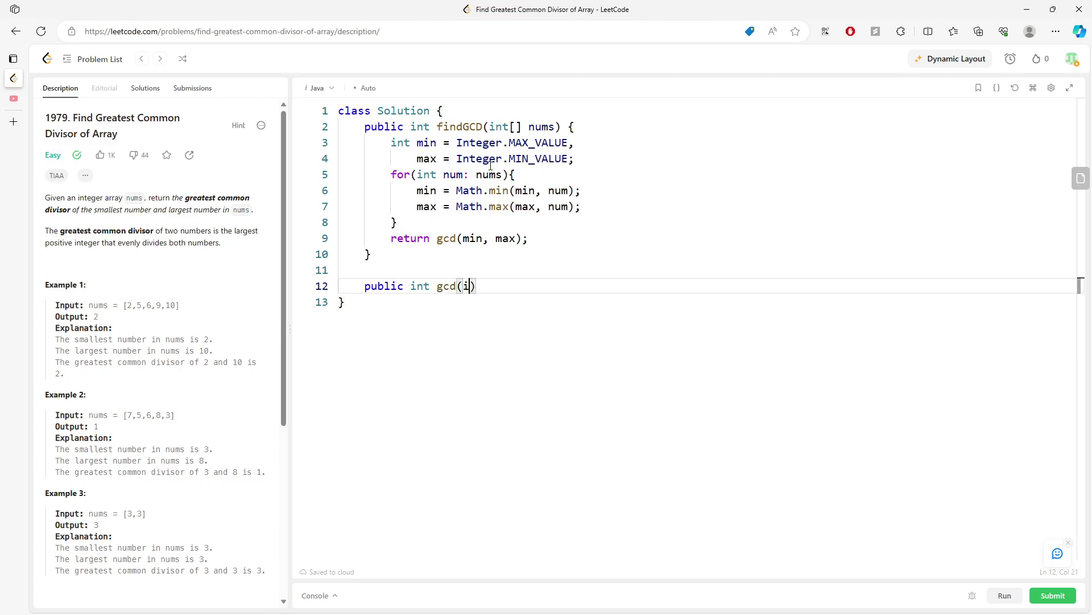
text(int a, int b){)
key(Return)
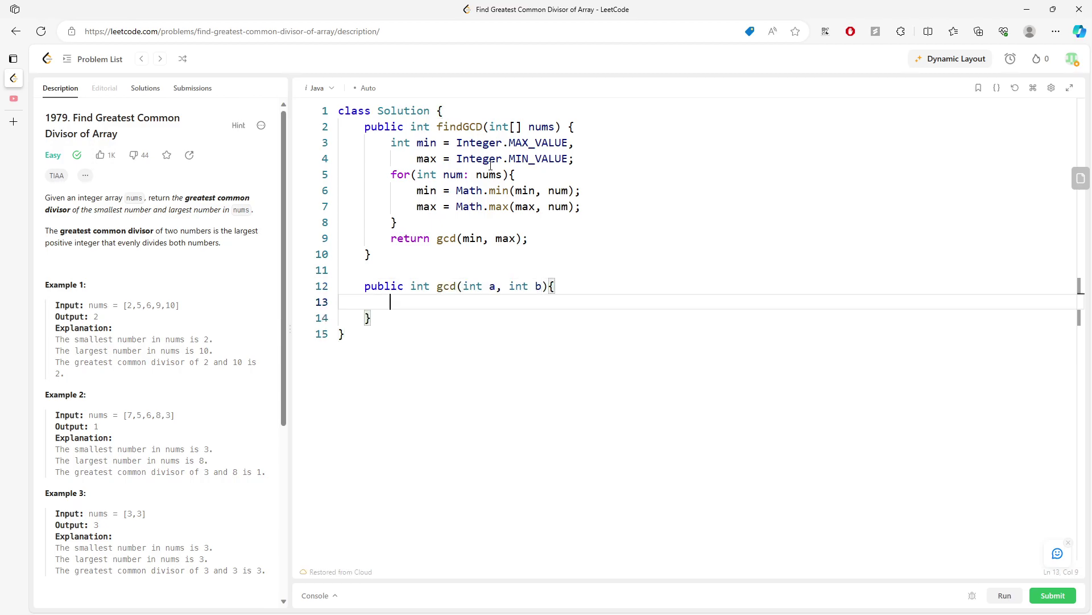
text(return )
text((b == 0)
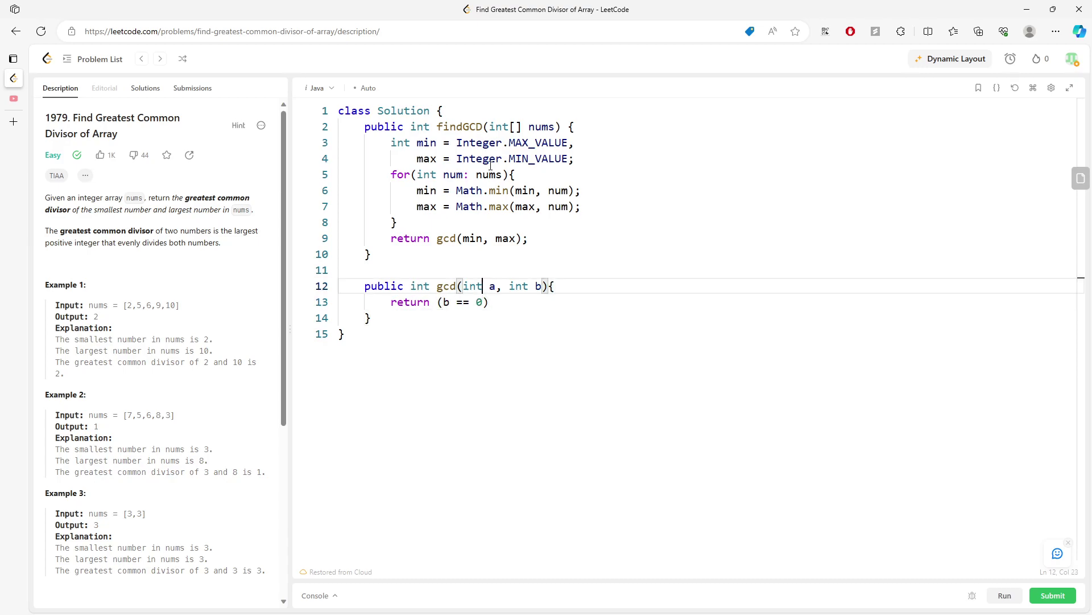
text()? a: gc)
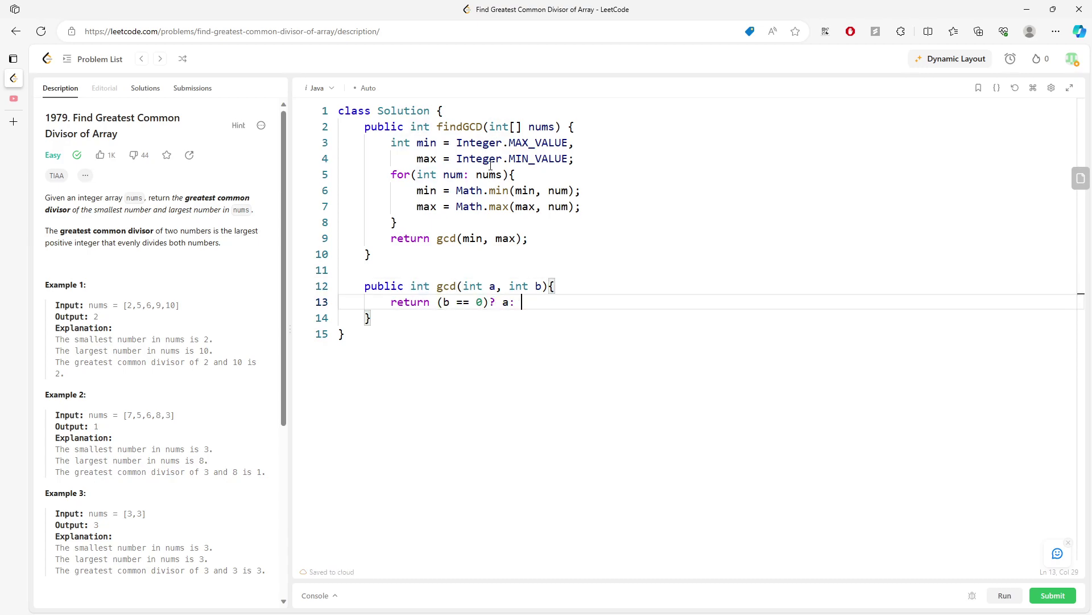
text(d(b, )
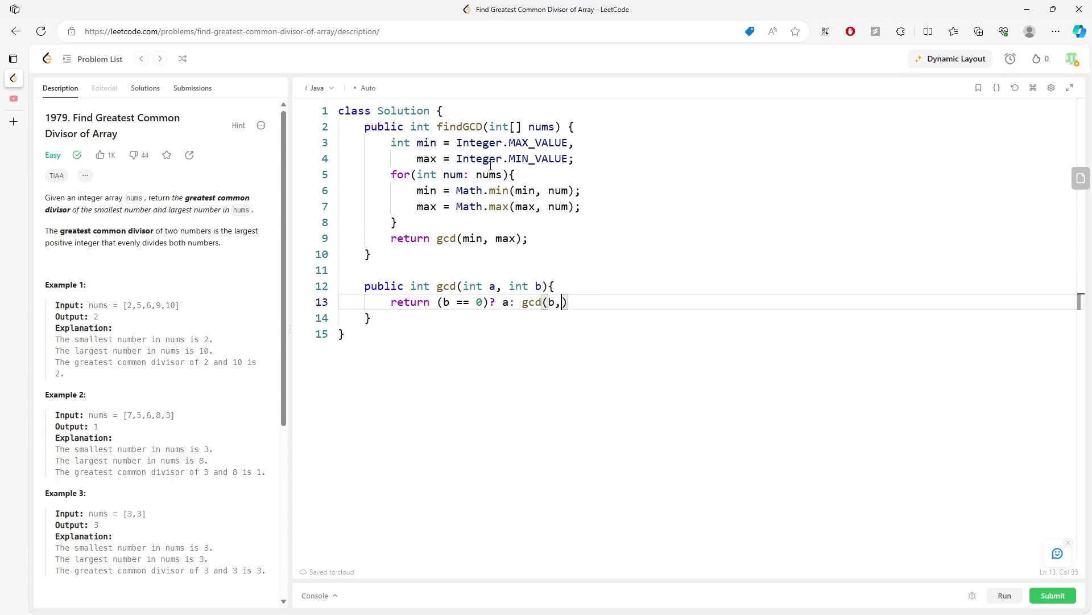
text(a%b)
text();')
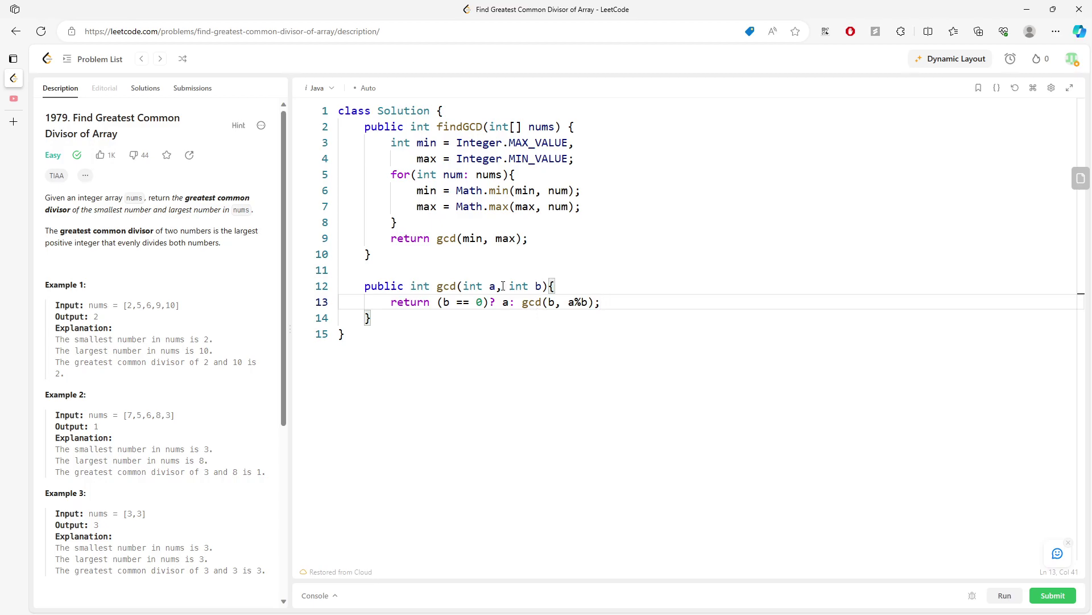
Run and submit for an Accepted 0 ms result, then select the min/max loop code
click(1005, 595)
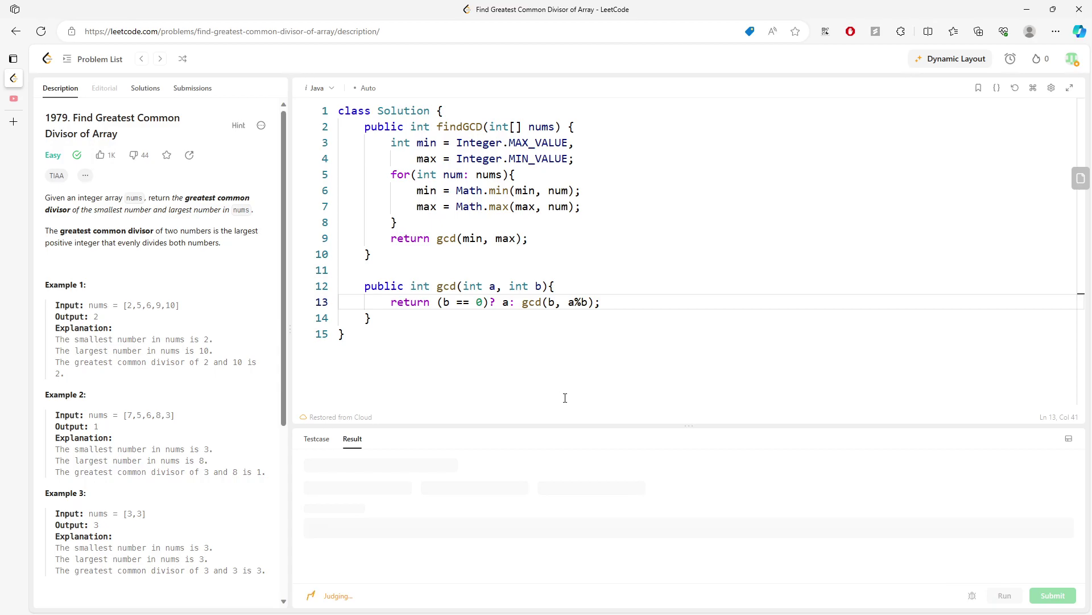
click(1054, 594)
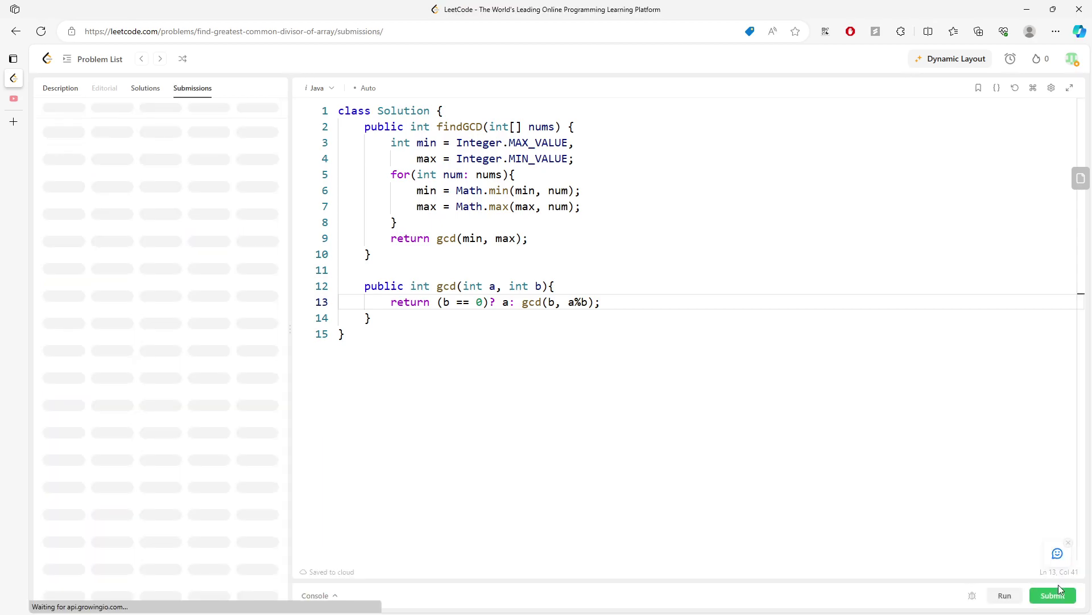
click(68, 90)
mouse_move(392, 141)
mouse_down()
mouse_move(436, 230)
mouse_move(656, 125)
mouse_up()
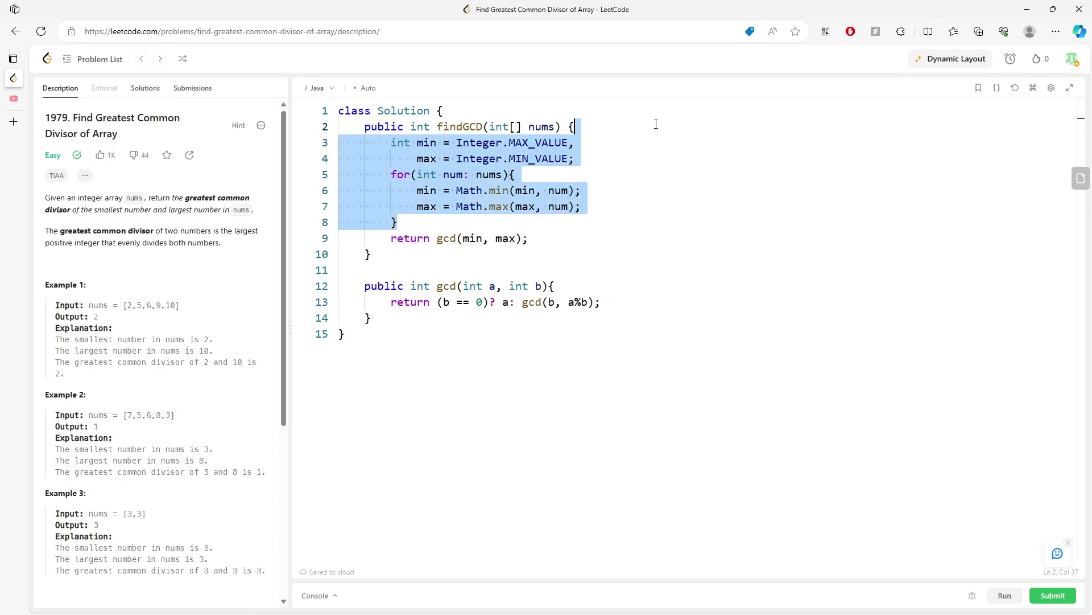
Replace the loop with Arrays.stream(nums).min().getAsInt() and a max().getAsInt() line
key(BackSpace)
key(Return)
text(int min = Array)
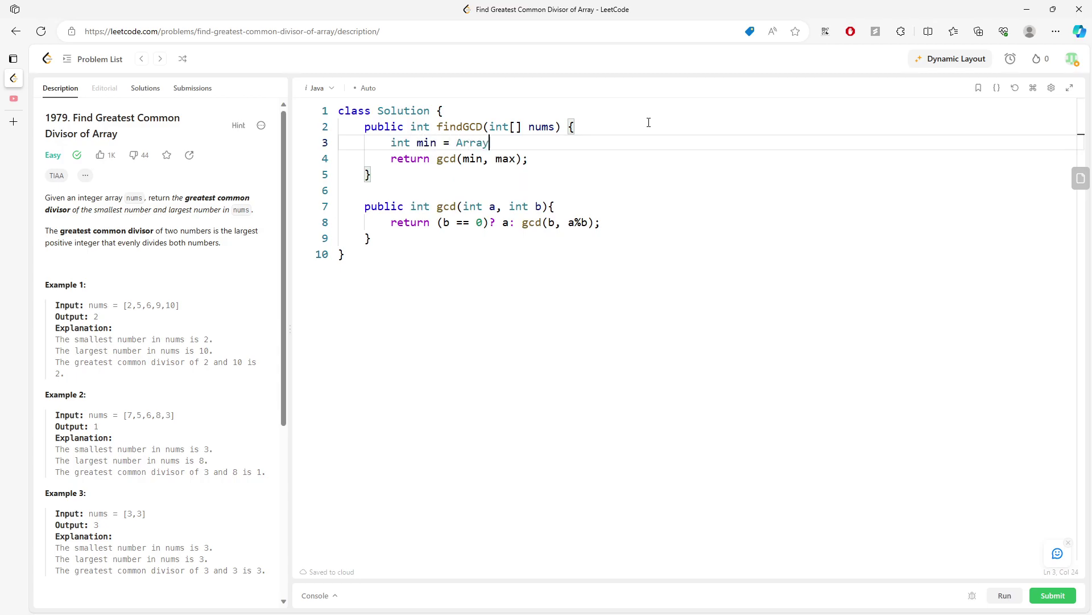
text(s.stream(num)
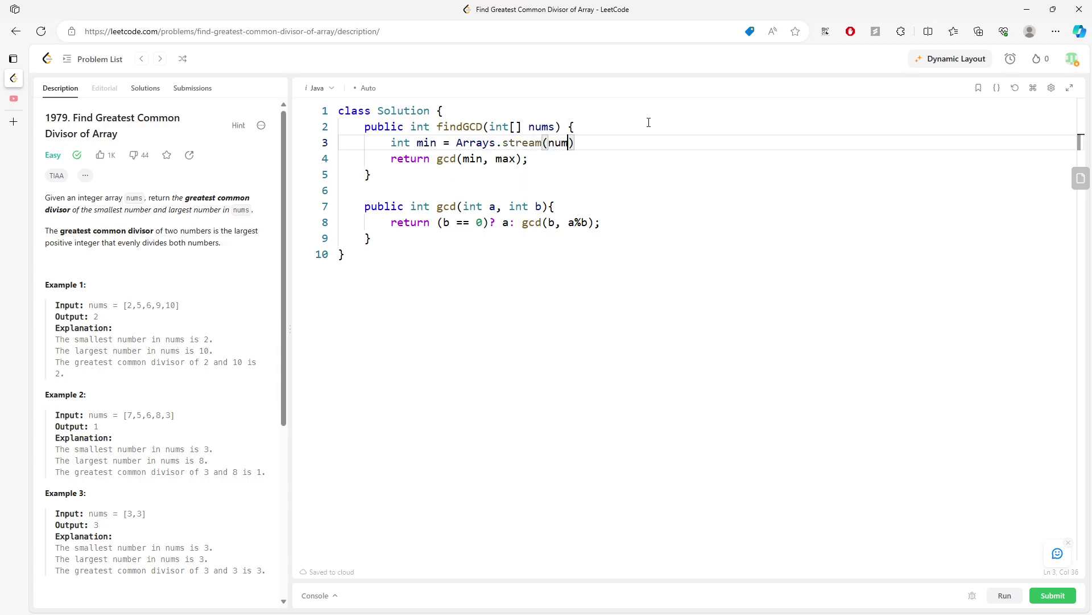
text(s).get)
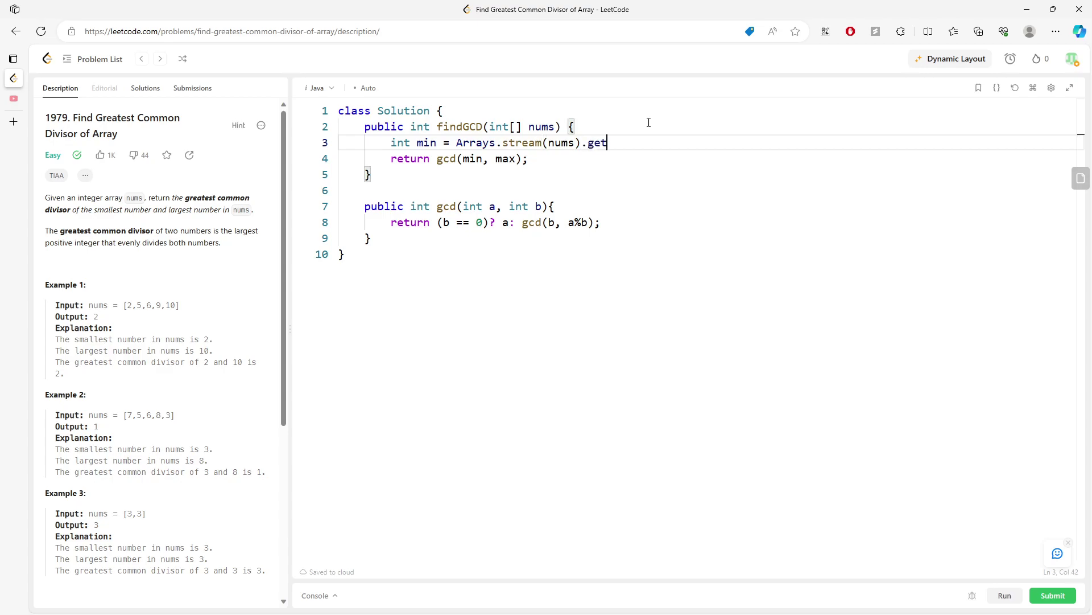
key(BackSpace)
key(BackSpace)
text(in)
text(().getAsI)
text(nt(),)
key(Return)
text(max = Arra)
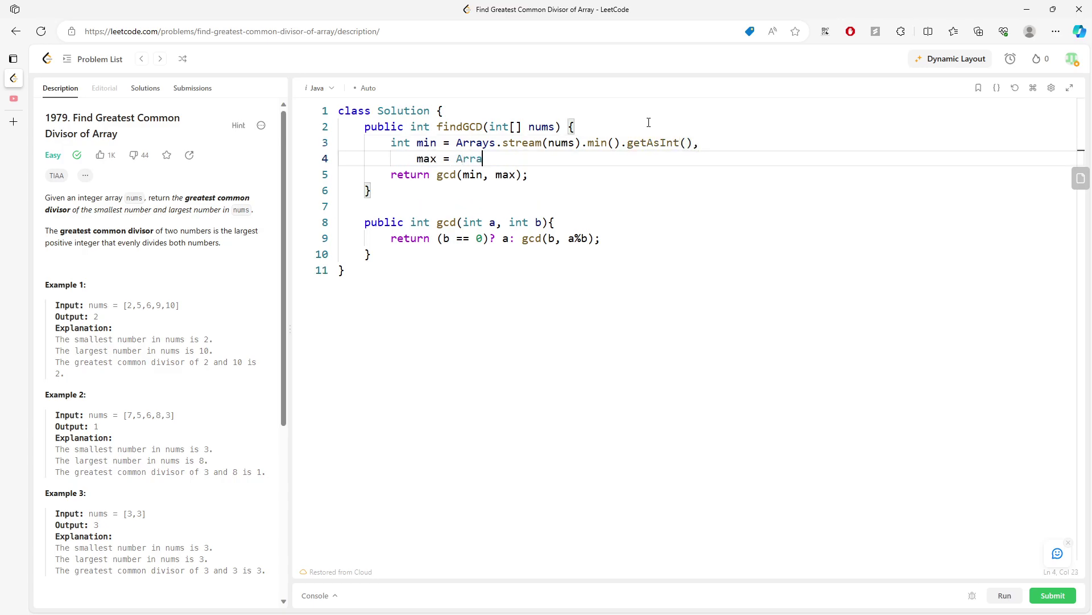
text(ys.st)
text(ream(nums).ma)
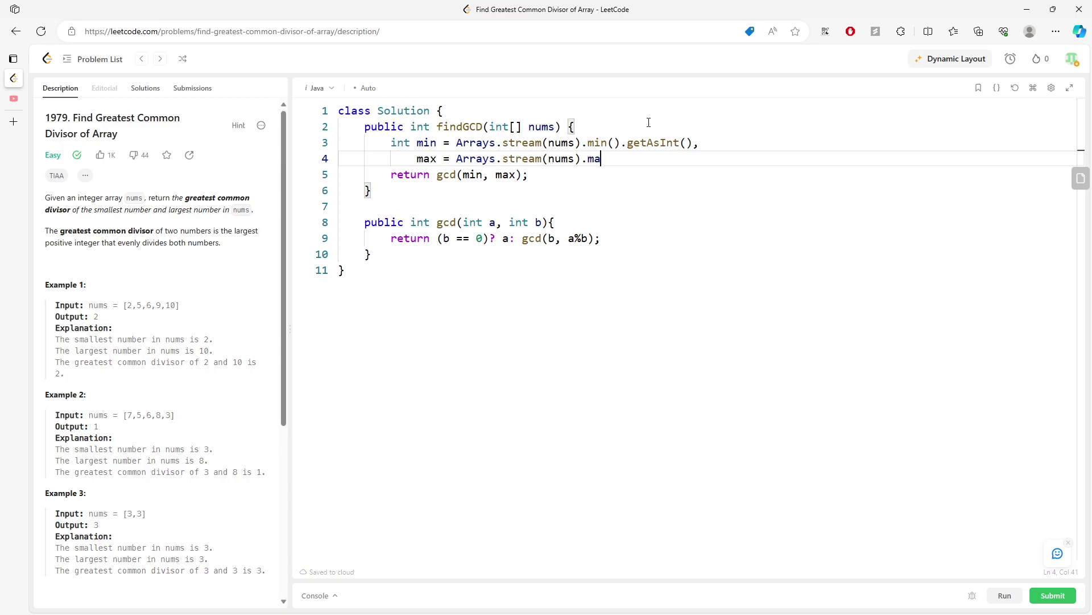
text(x().getAsIn)
text(t();l)
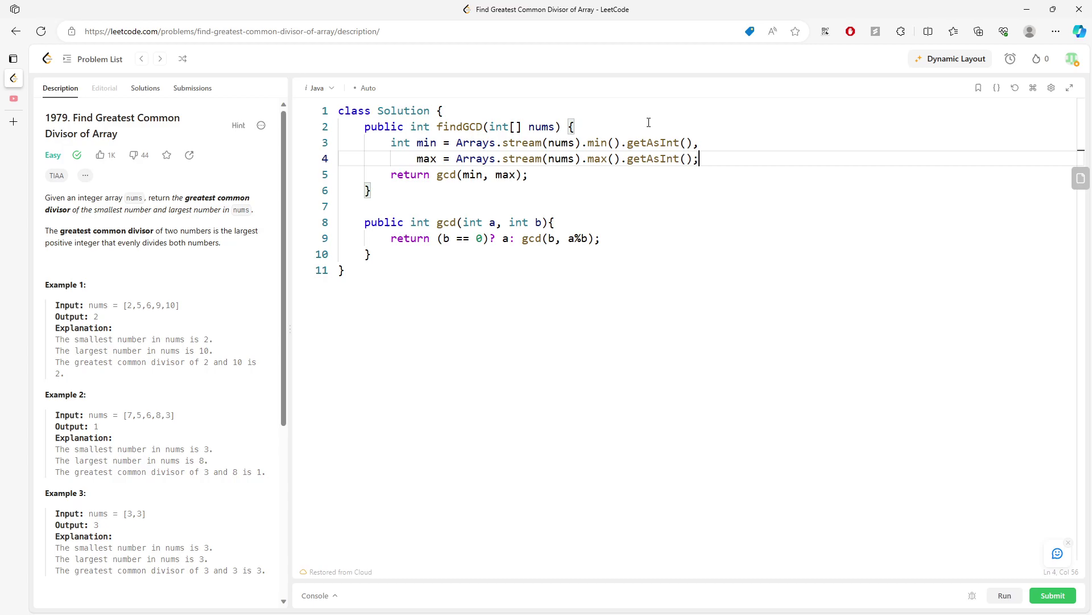
Highlight the min and getAsInt() calls on line 3
double_click(653, 143)
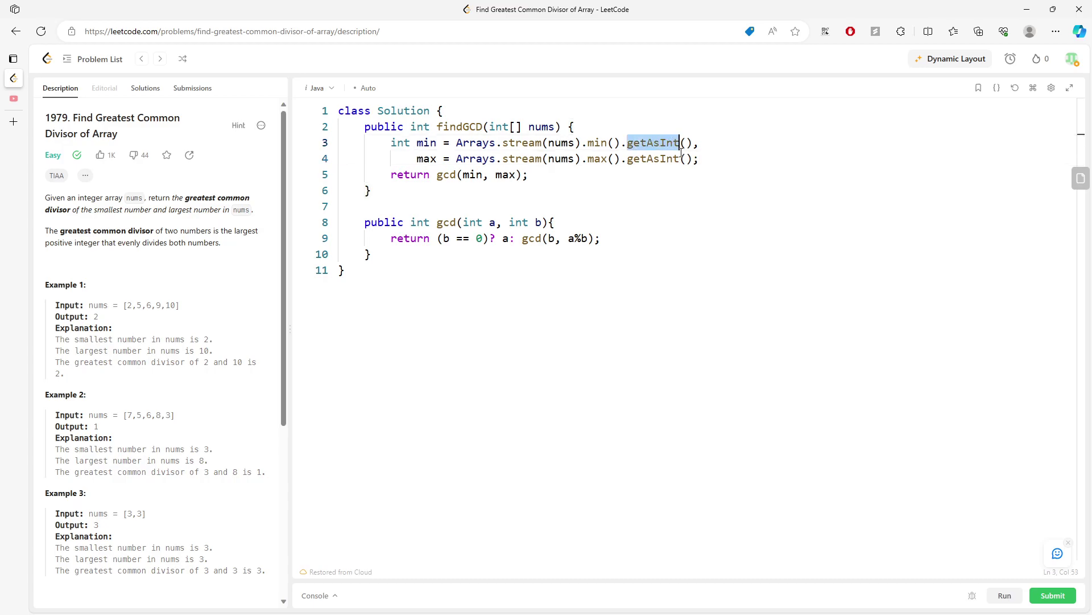
click(599, 143)
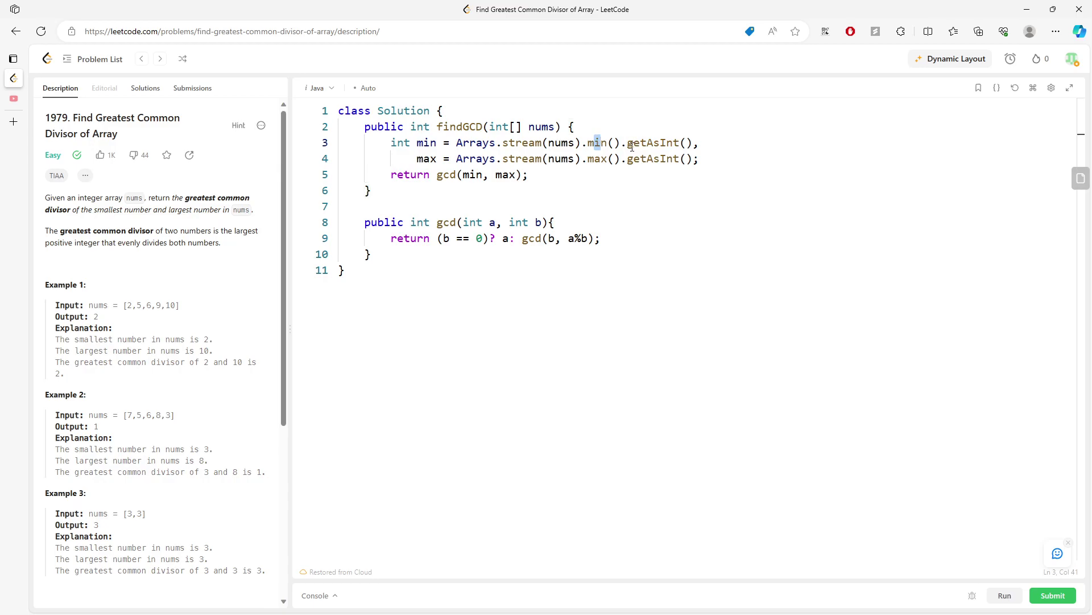
double_click(600, 142)
drag(636, 143, 694, 143)
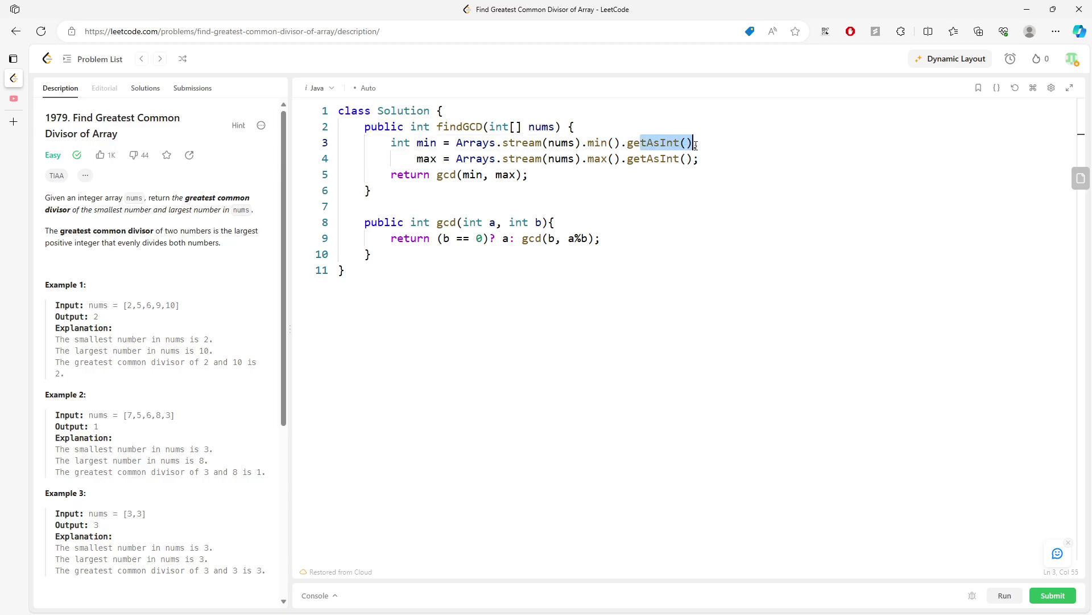
Run and submit the stream version (Accepted, 4 ms), then open the earlier 0 ms submission
click(1005, 595)
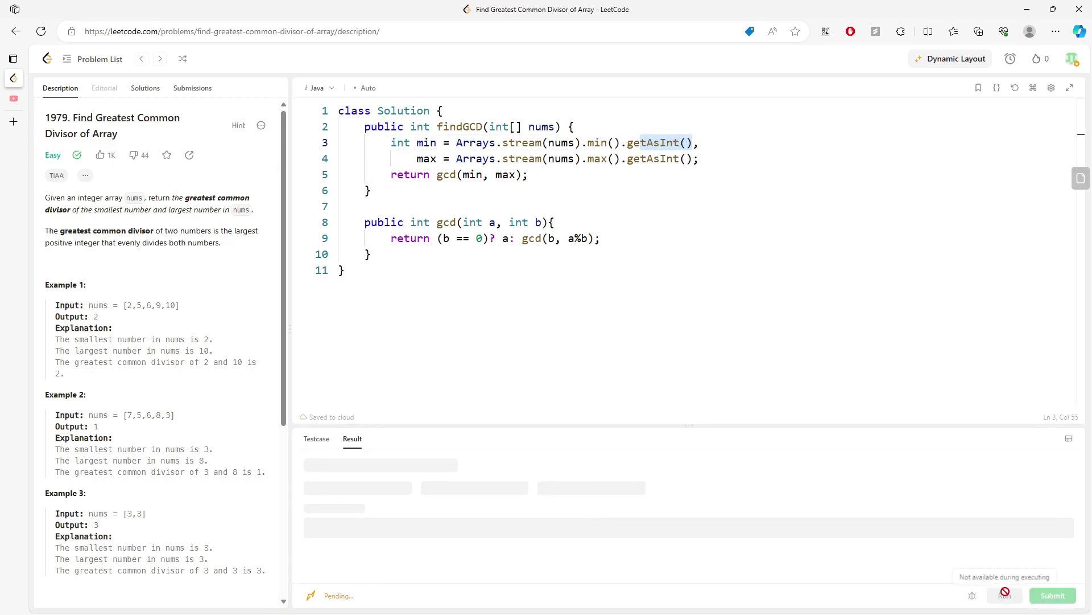
click(1051, 595)
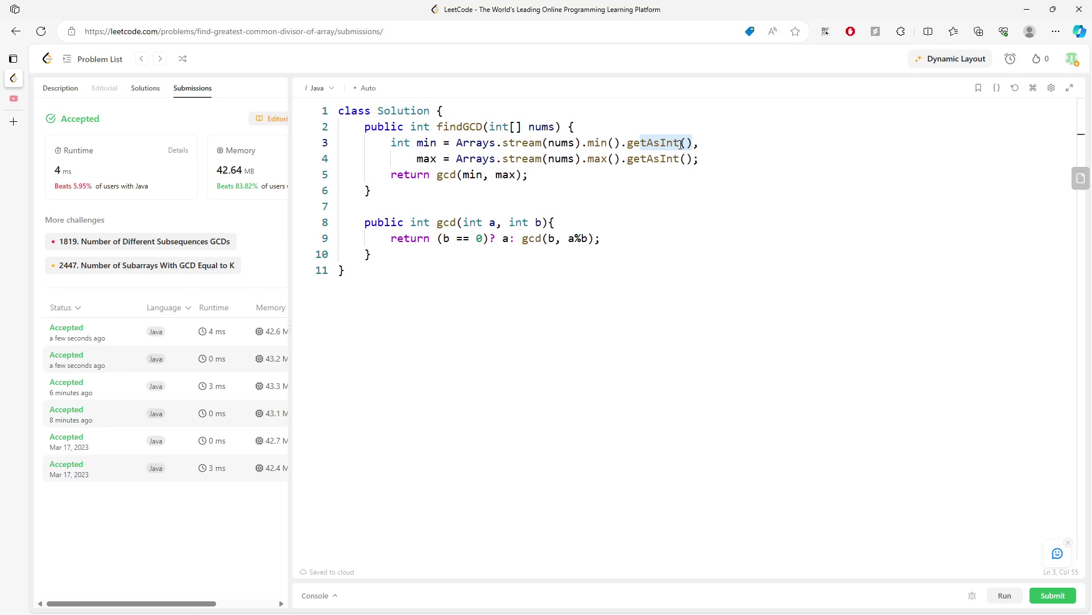
mouse_move(707, 139)
mouse_down()
mouse_move(459, 143)
mouse_move(726, 152)
mouse_up()
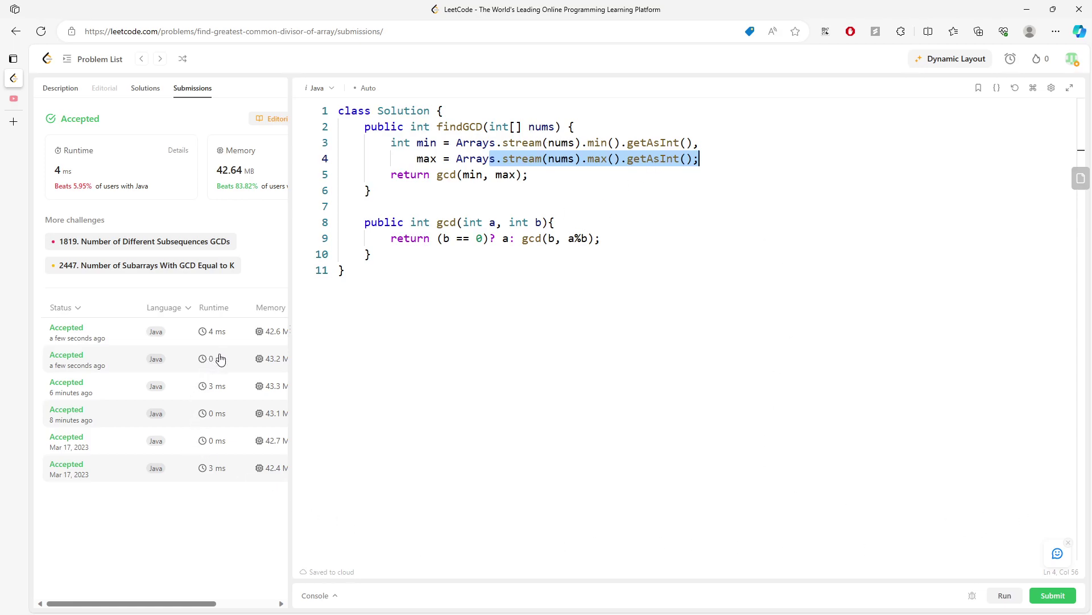
mouse_move(290, 353)
mouse_down()
mouse_move(408, 350)
mouse_move(243, 366)
mouse_up()
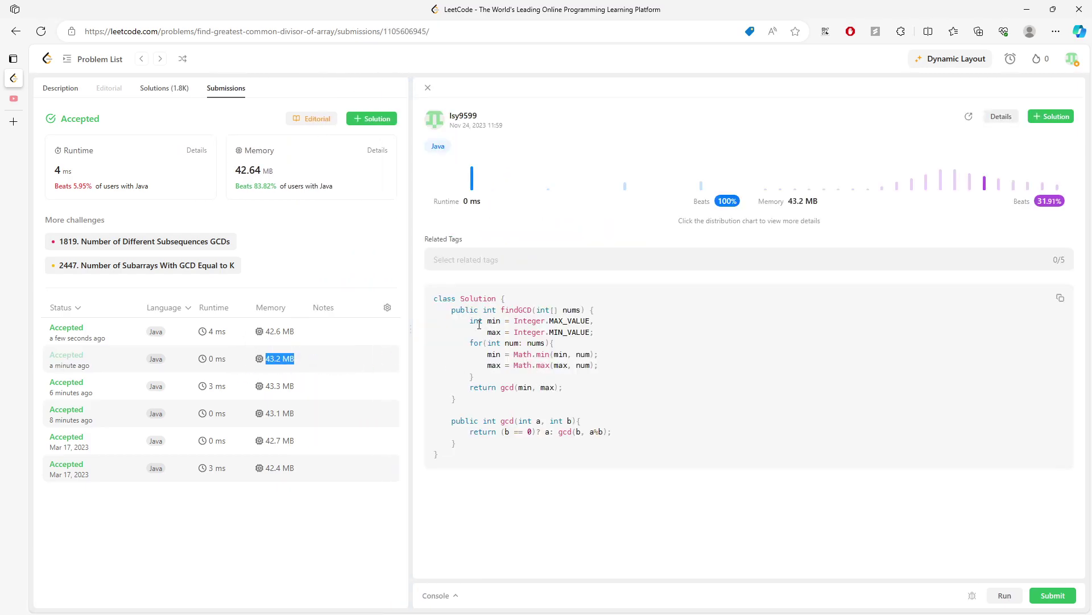
In the old submission, highlight the MAX_VALUE/MIN_VALUE initialisations, the min/max loop and the recursive gcd return
drag(479, 323, 583, 390)
click(587, 404)
double_click(612, 376)
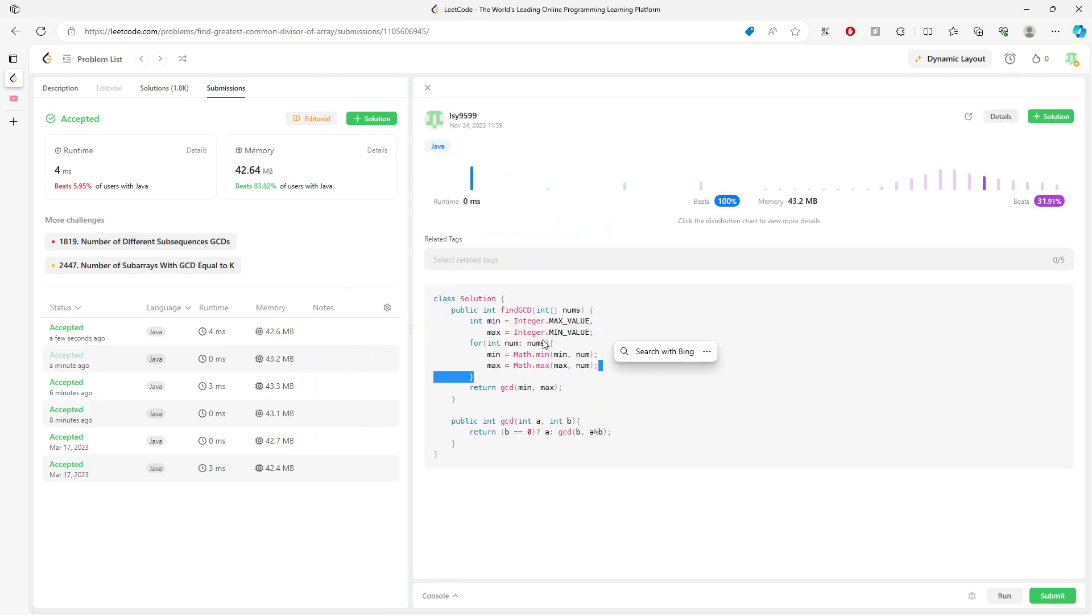
drag(487, 325, 619, 337)
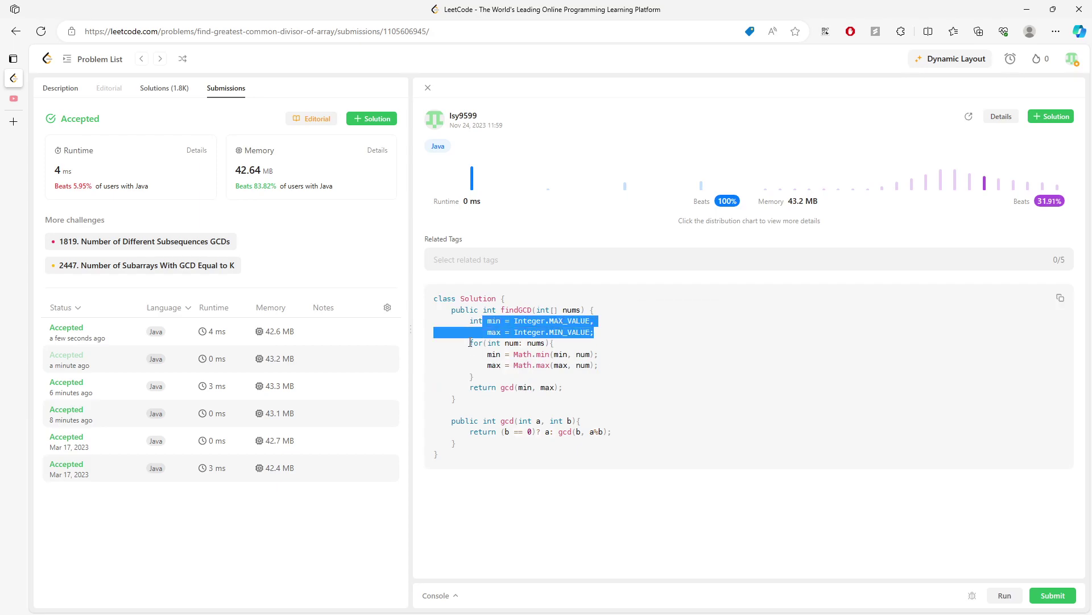
drag(468, 343, 521, 378)
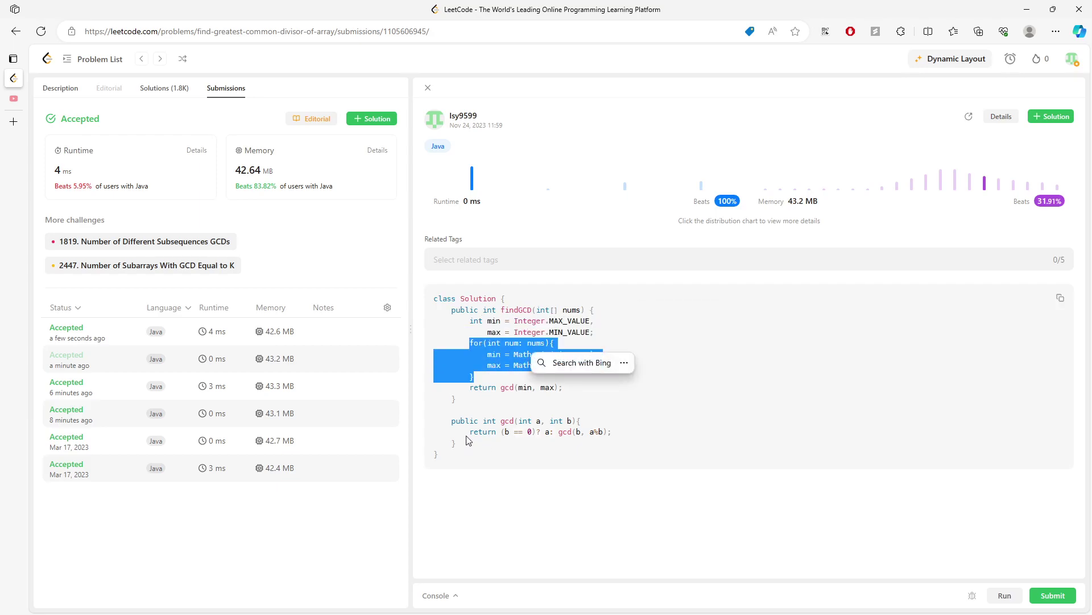
drag(461, 432, 629, 438)
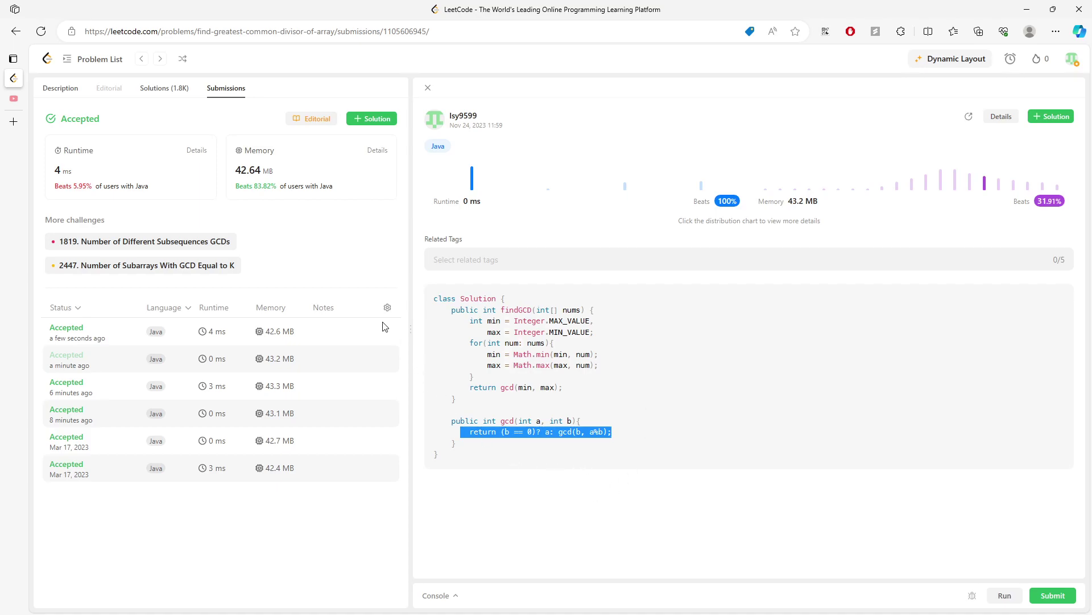
click(57, 90)
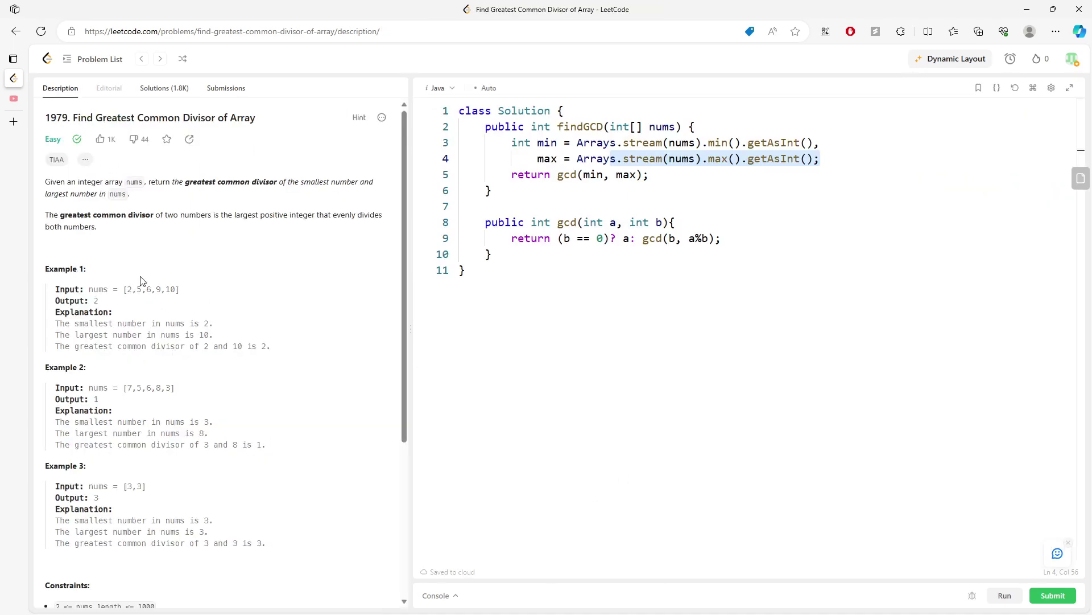
drag(118, 289, 177, 289)
click(275, 351)
click(672, 190)
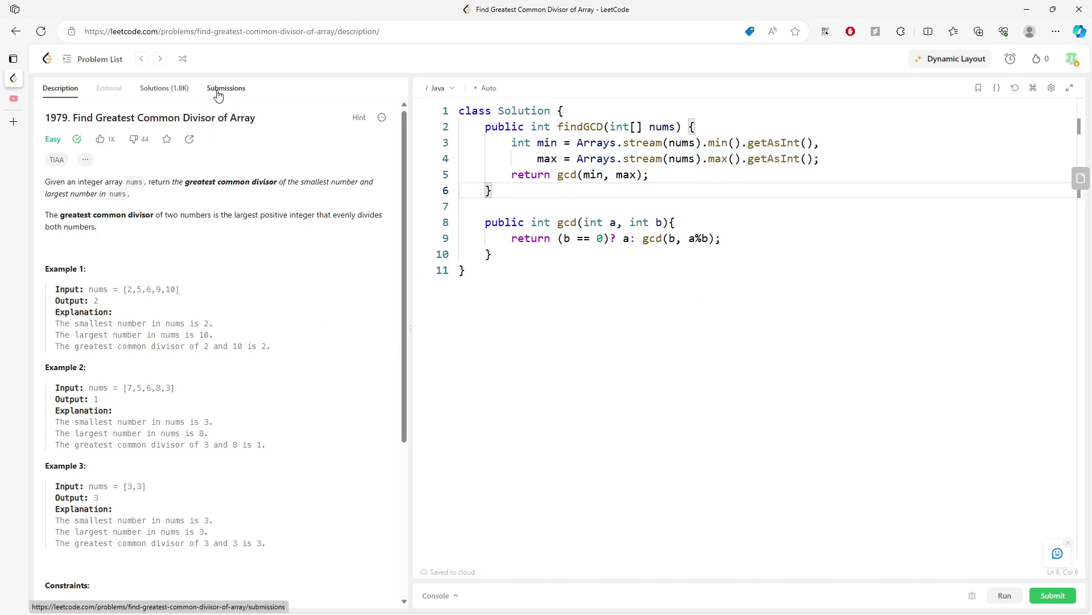
drag(513, 142, 858, 158)
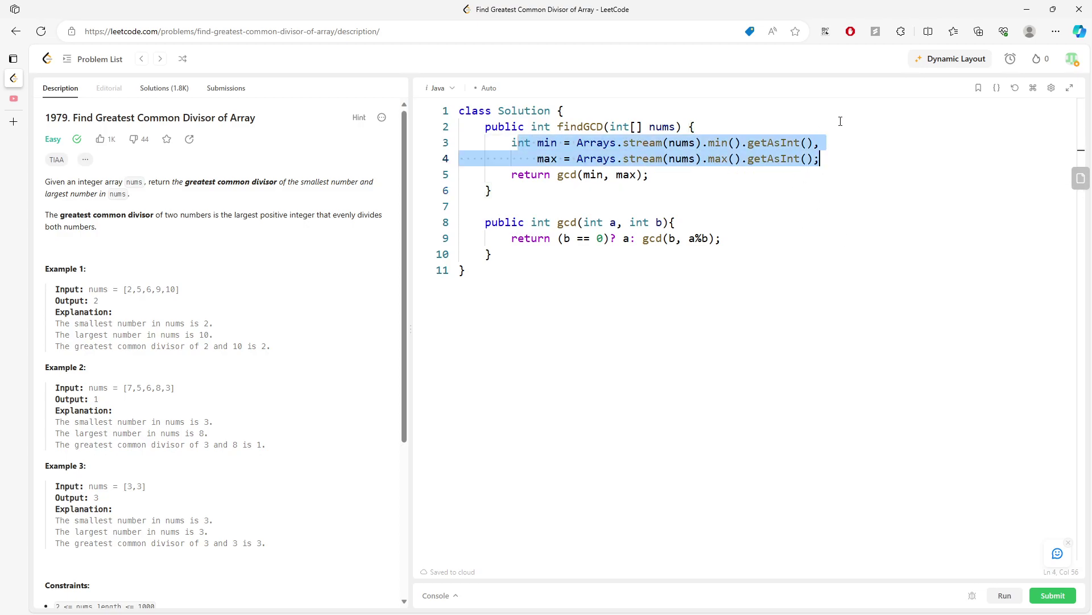
click(819, 143)
drag(819, 143, 578, 145)
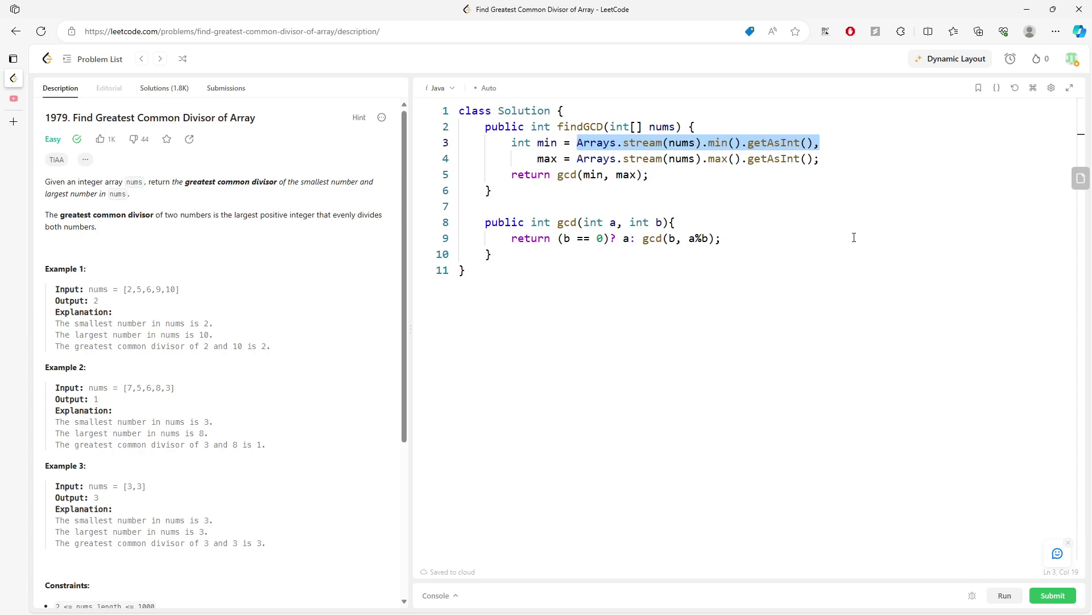
click(815, 141)
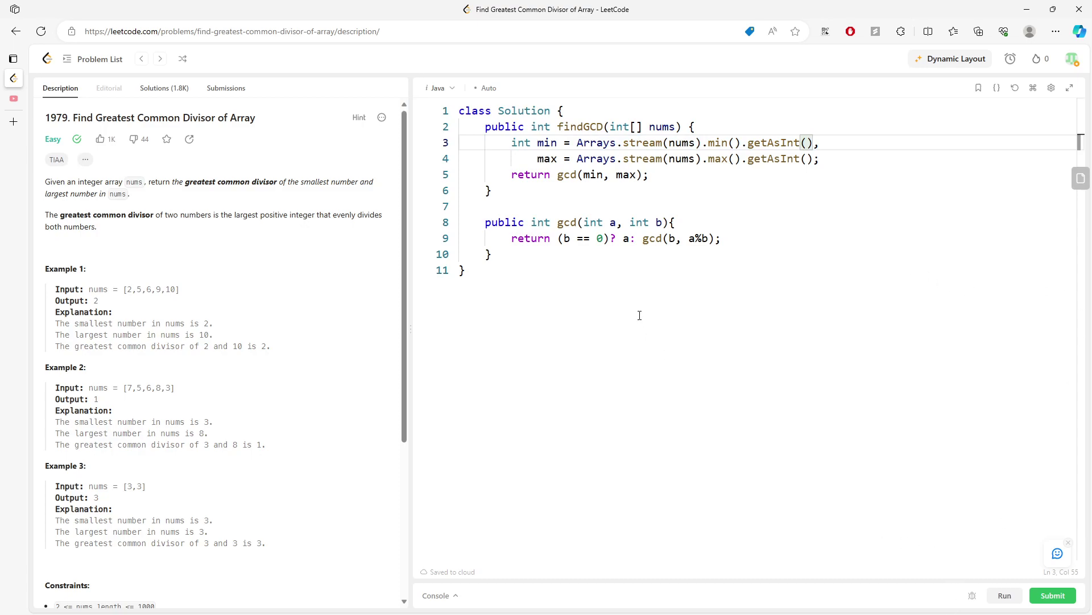